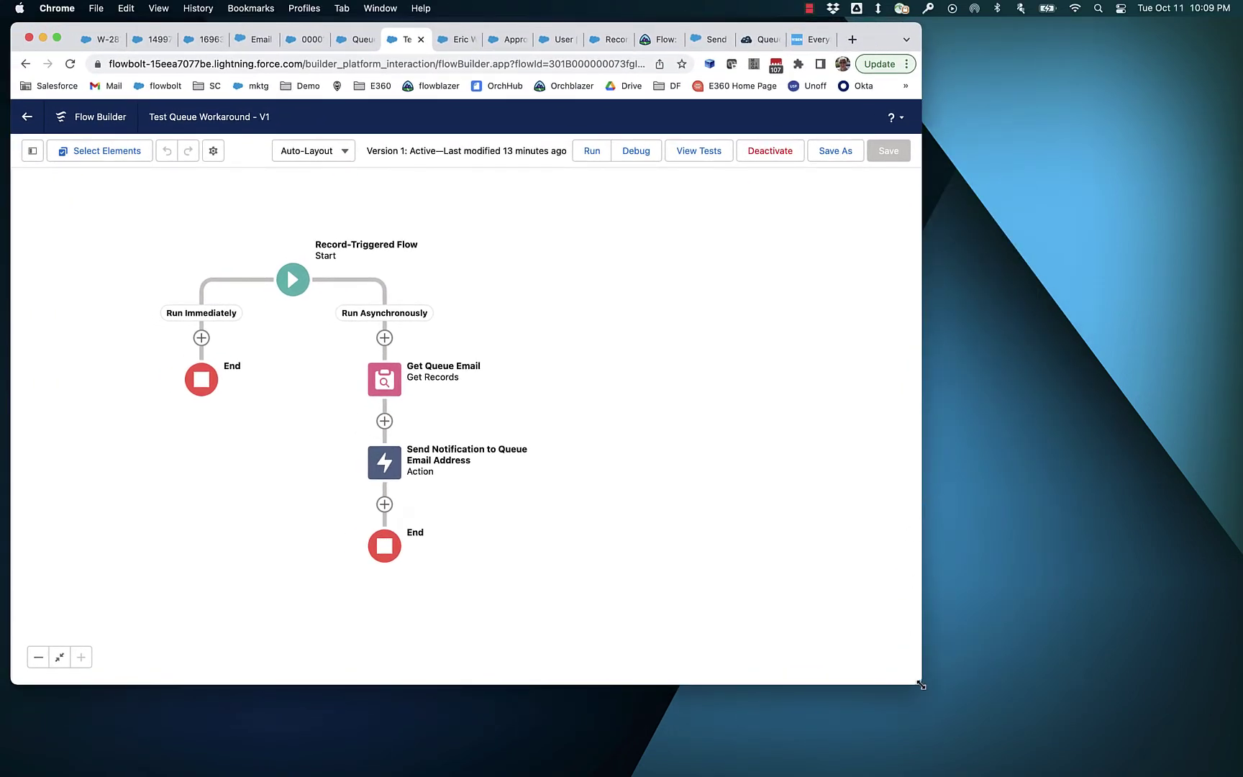
Enlarge the Chrome window holding the Test Queue Workaround flow
drag(922, 685, 1200, 763)
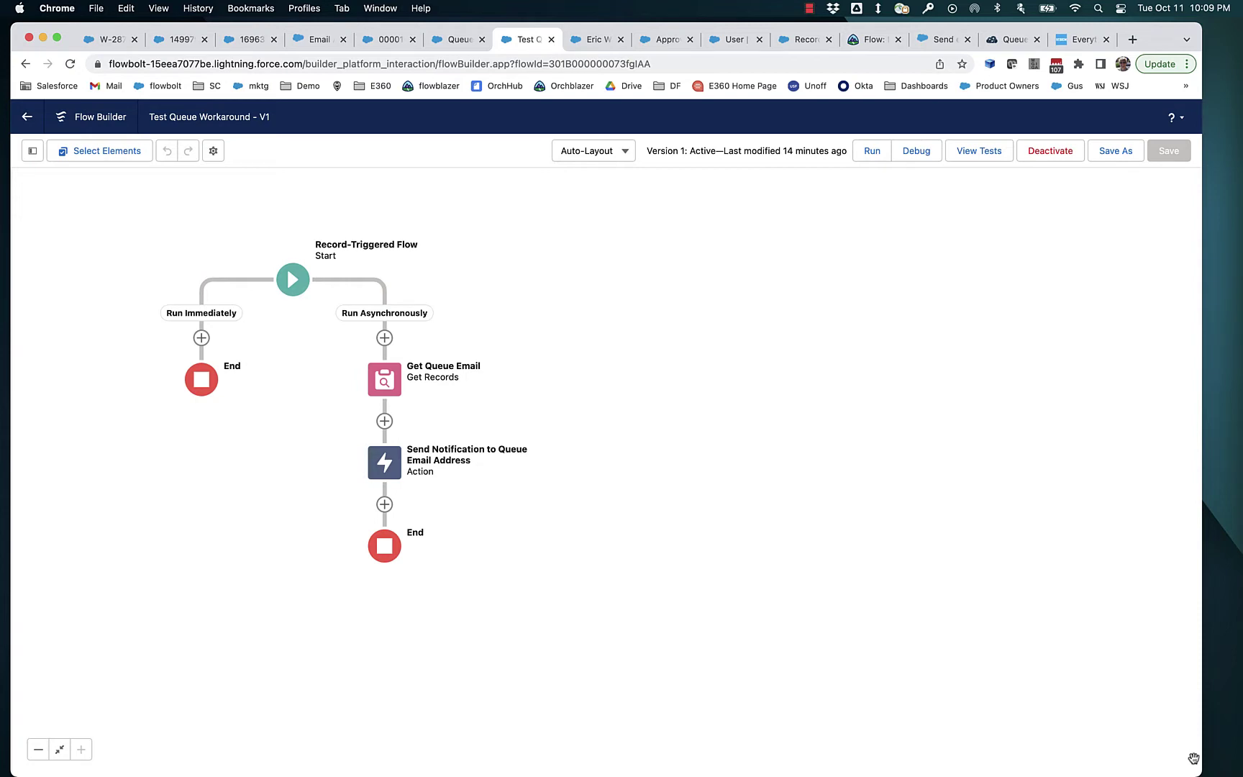
Open AgentQueue's edit page from the Queue tab and select its Queue Email address
click(446, 41)
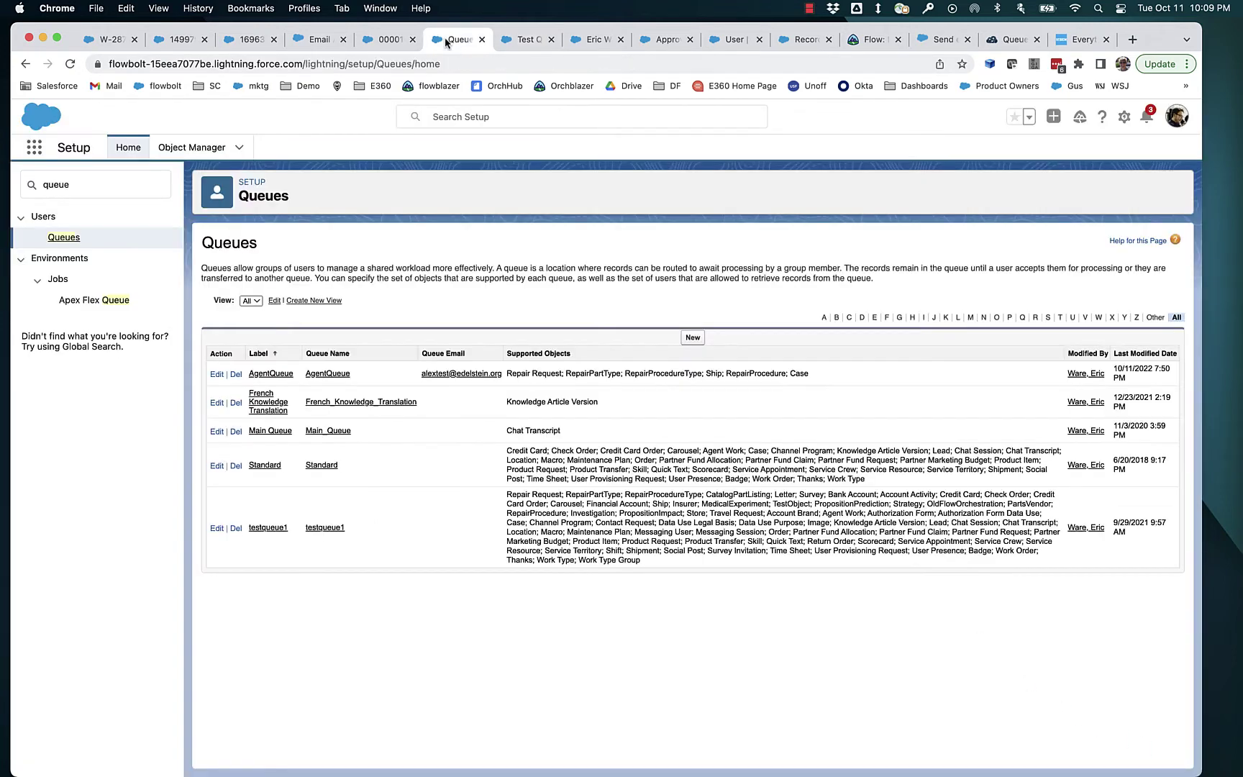
click(216, 374)
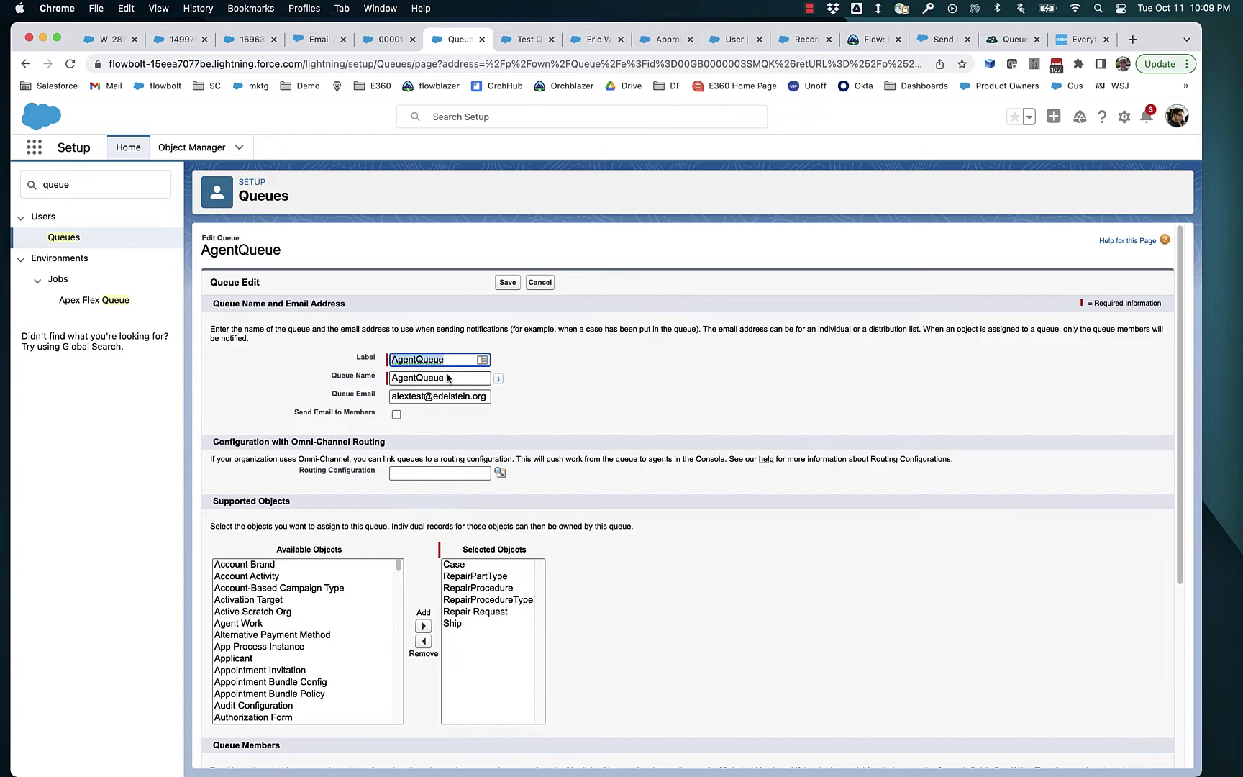
scroll(555, 496, down, 5)
scroll(555, 496, up, 4)
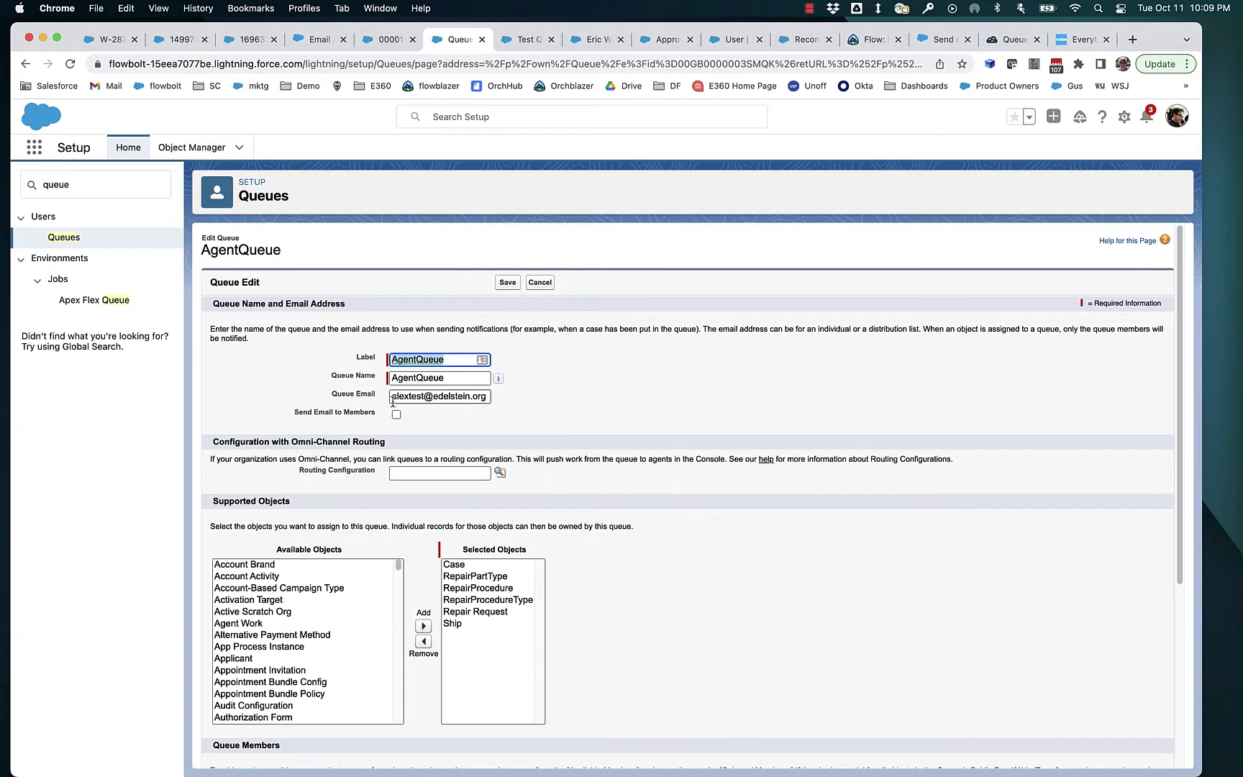
triple_click(425, 398)
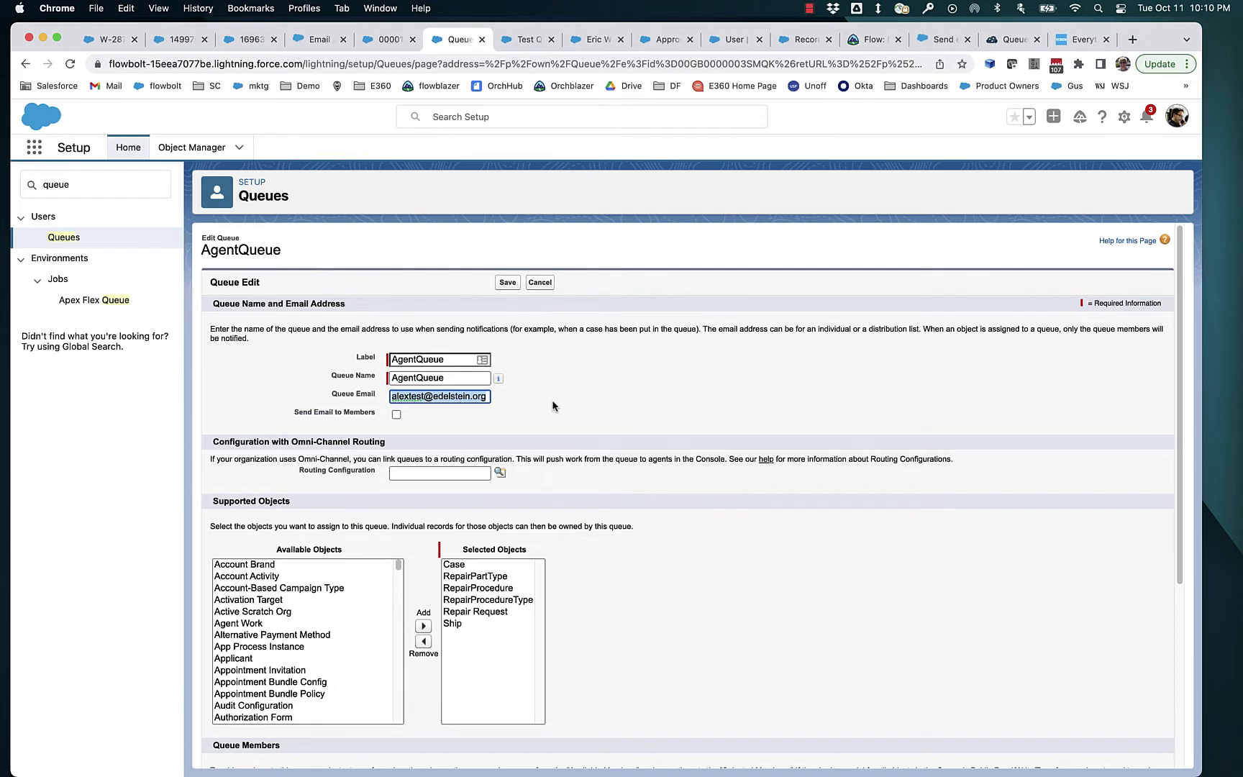
scroll(552, 399, down, 2)
scroll(552, 403, up, 2)
Review the Send Notification action's Send Email settings and close it unchanged
click(523, 44)
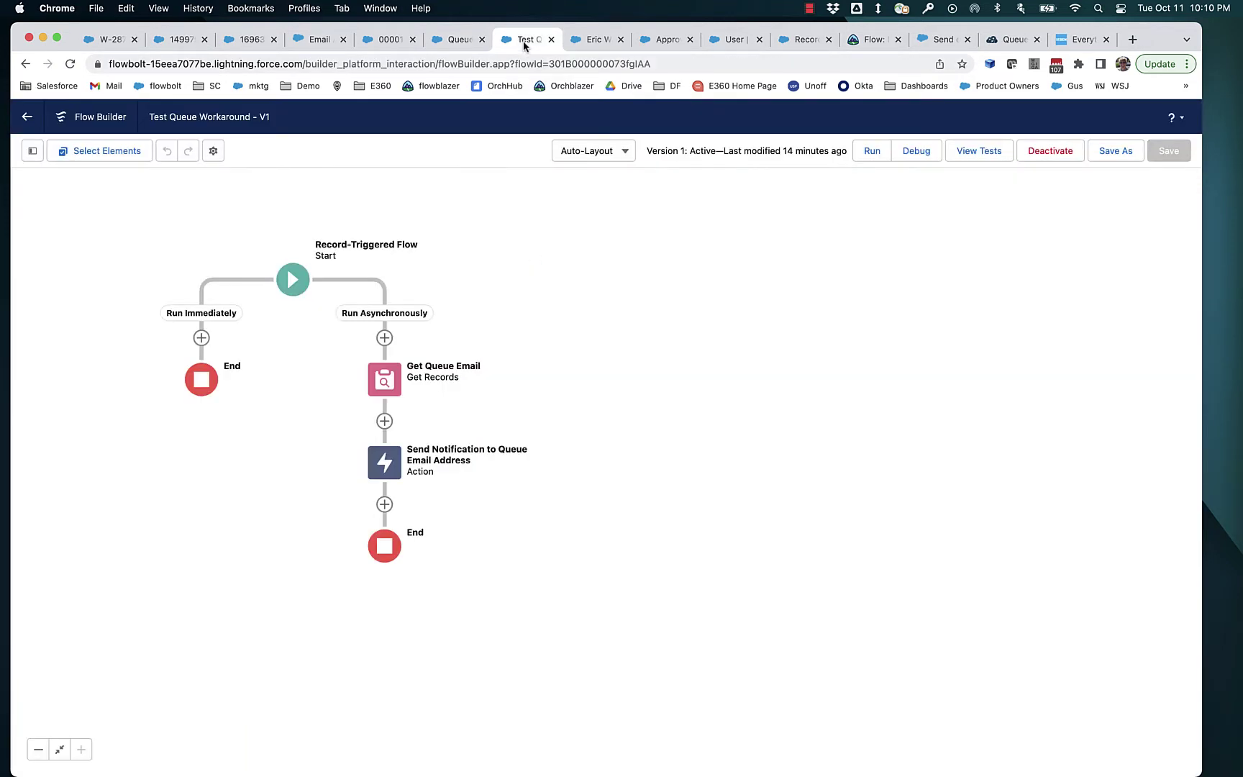
double_click(403, 464)
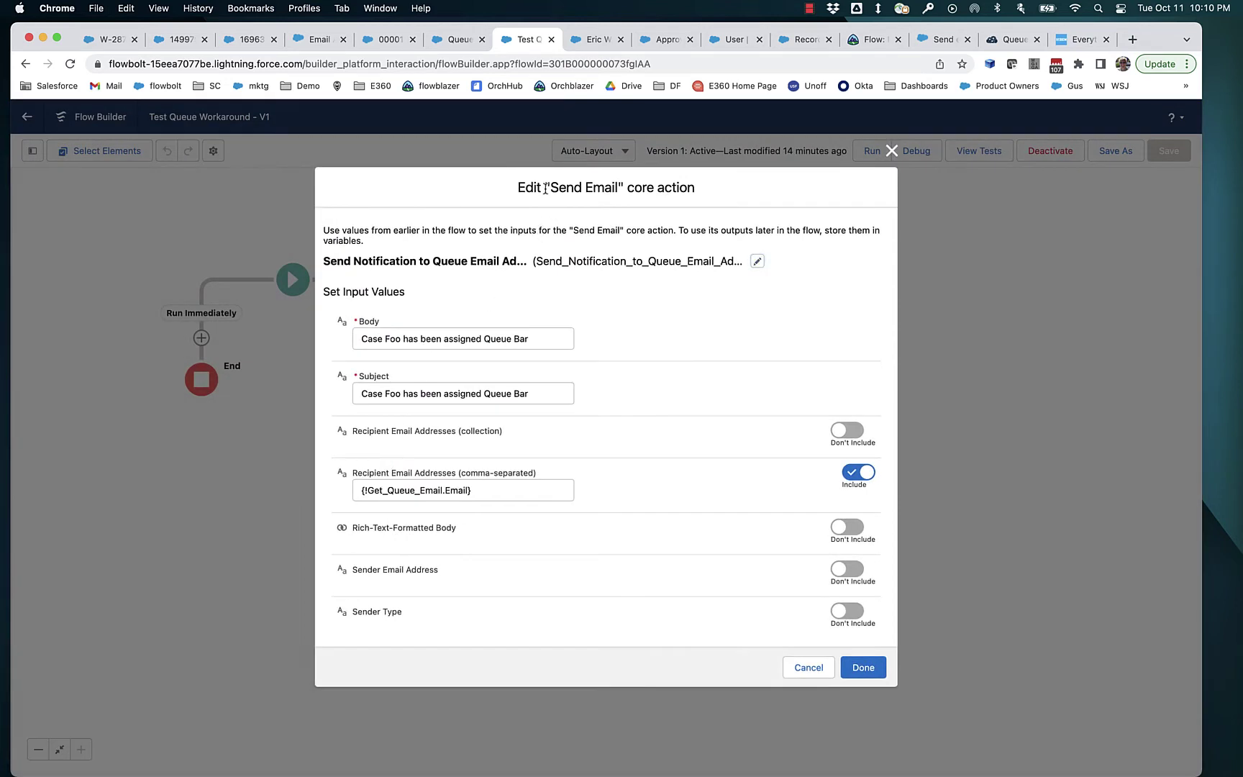
drag(544, 186, 626, 186)
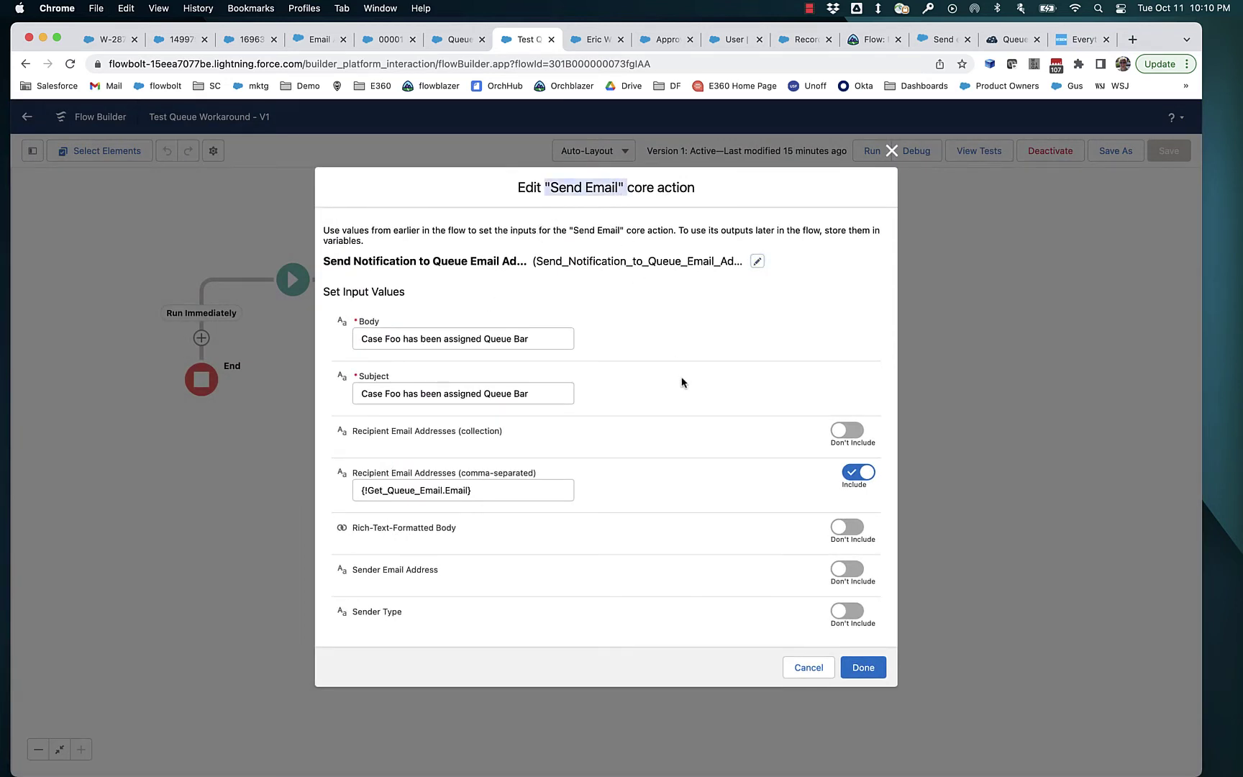
click(891, 150)
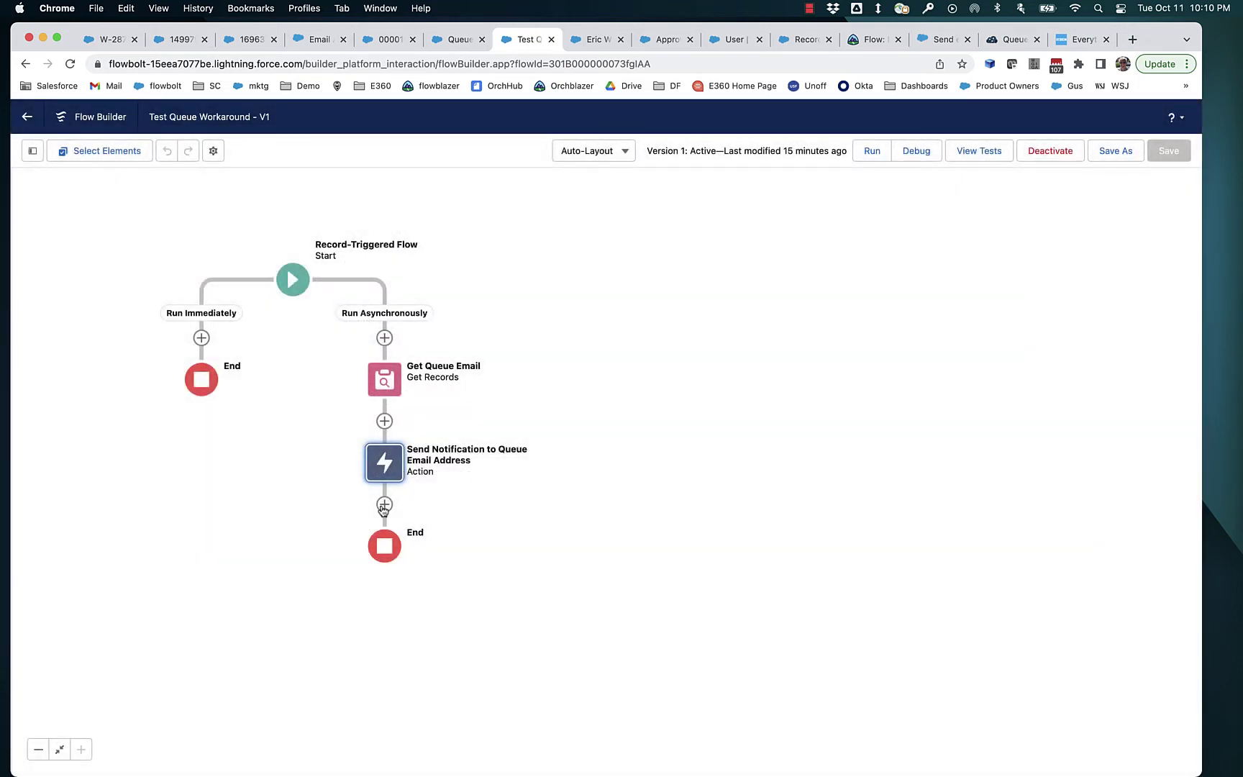
Browse the action picker for the 'send em' Send Email core action, then cancel without adding it
click(384, 504)
scroll(371, 669, down, 2)
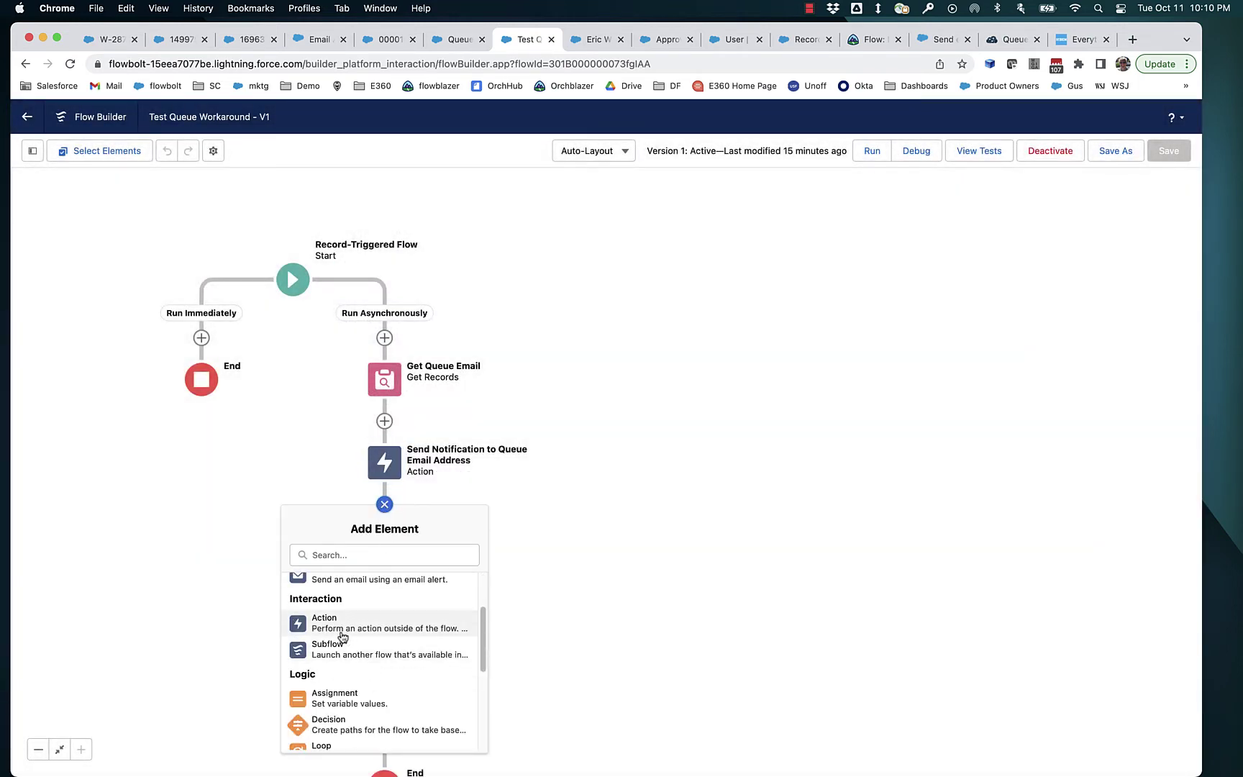
click(369, 627)
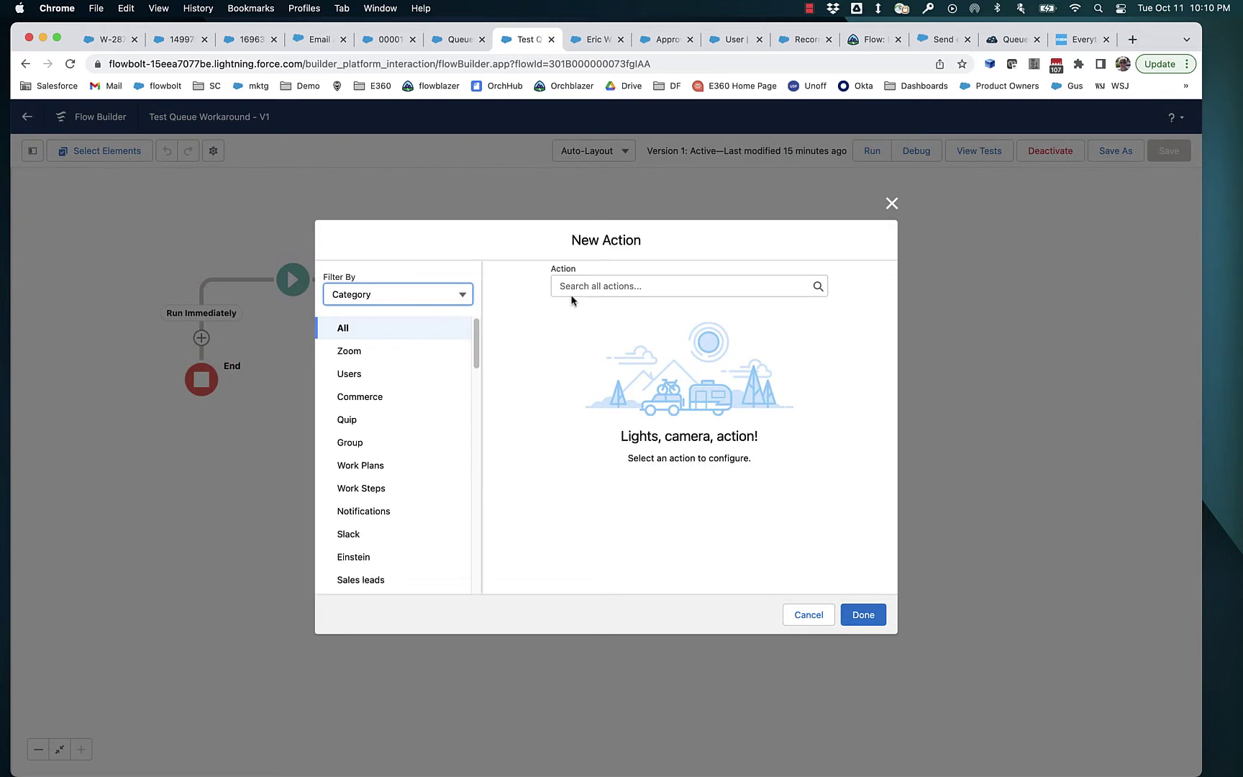
click(390, 300)
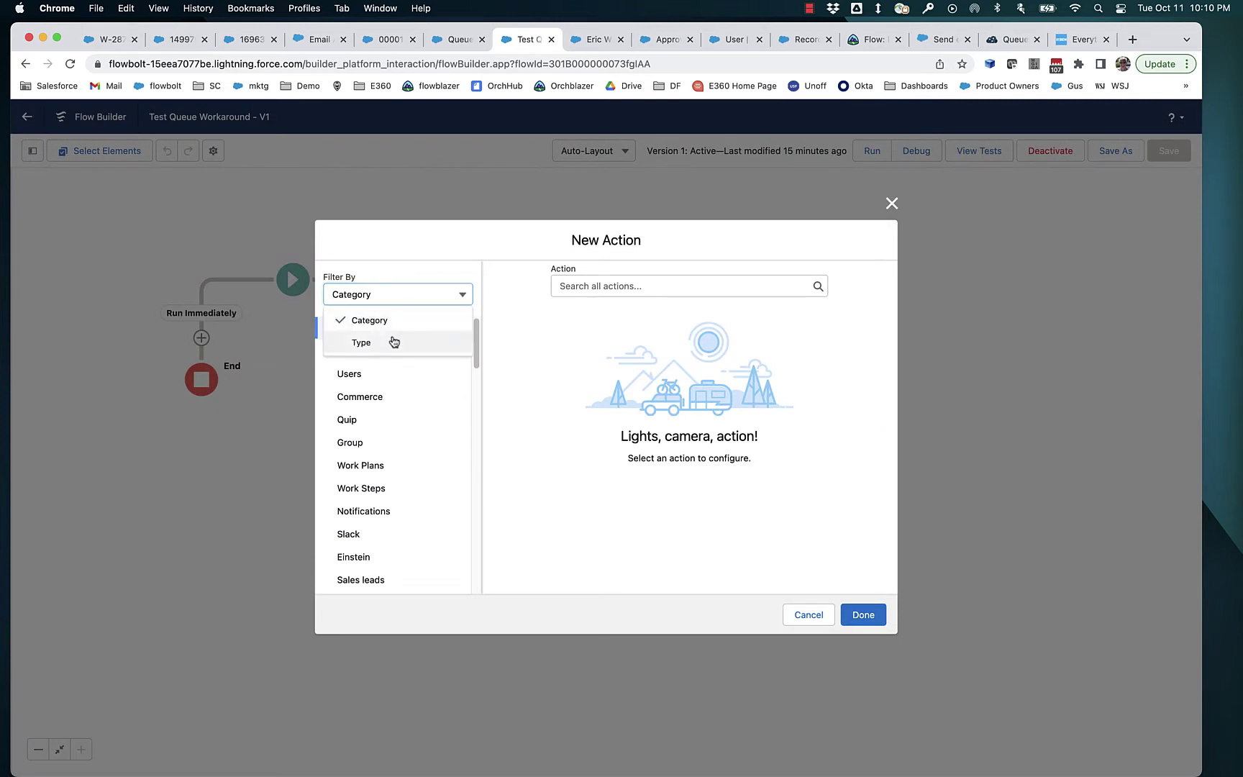
click(394, 342)
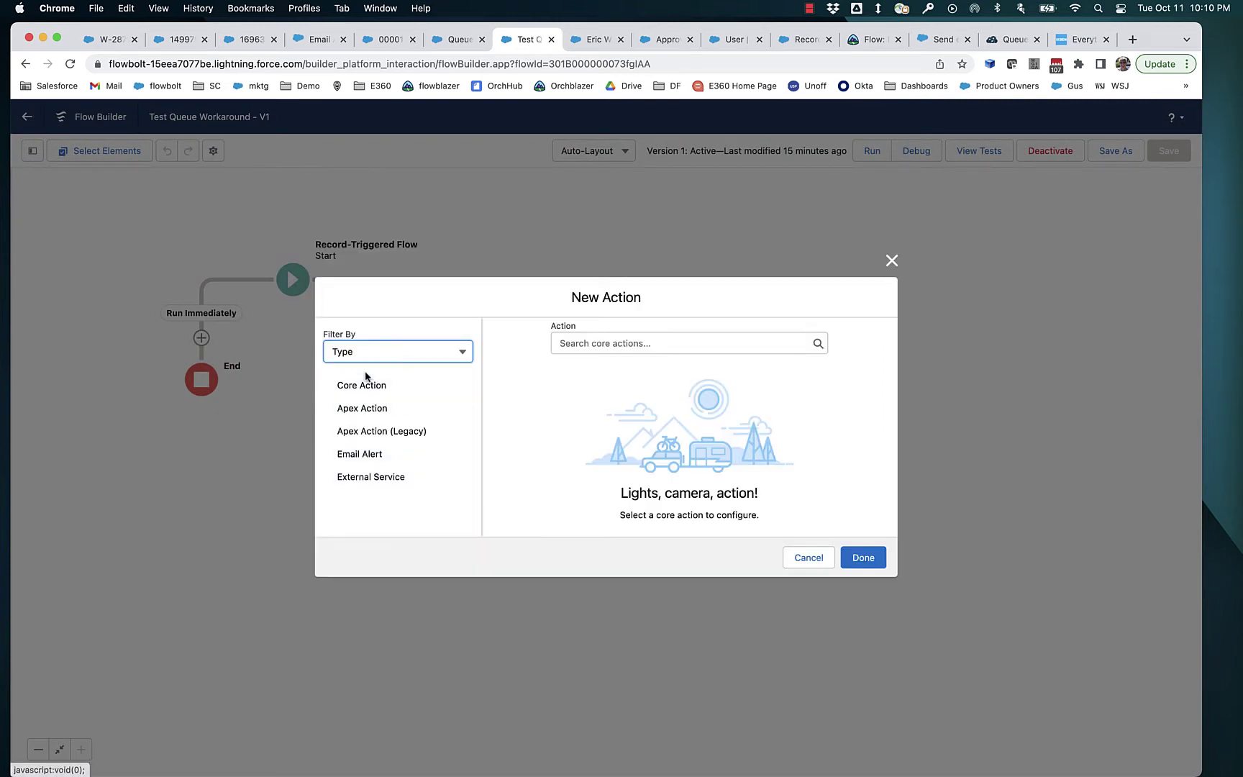
click(366, 455)
click(720, 350)
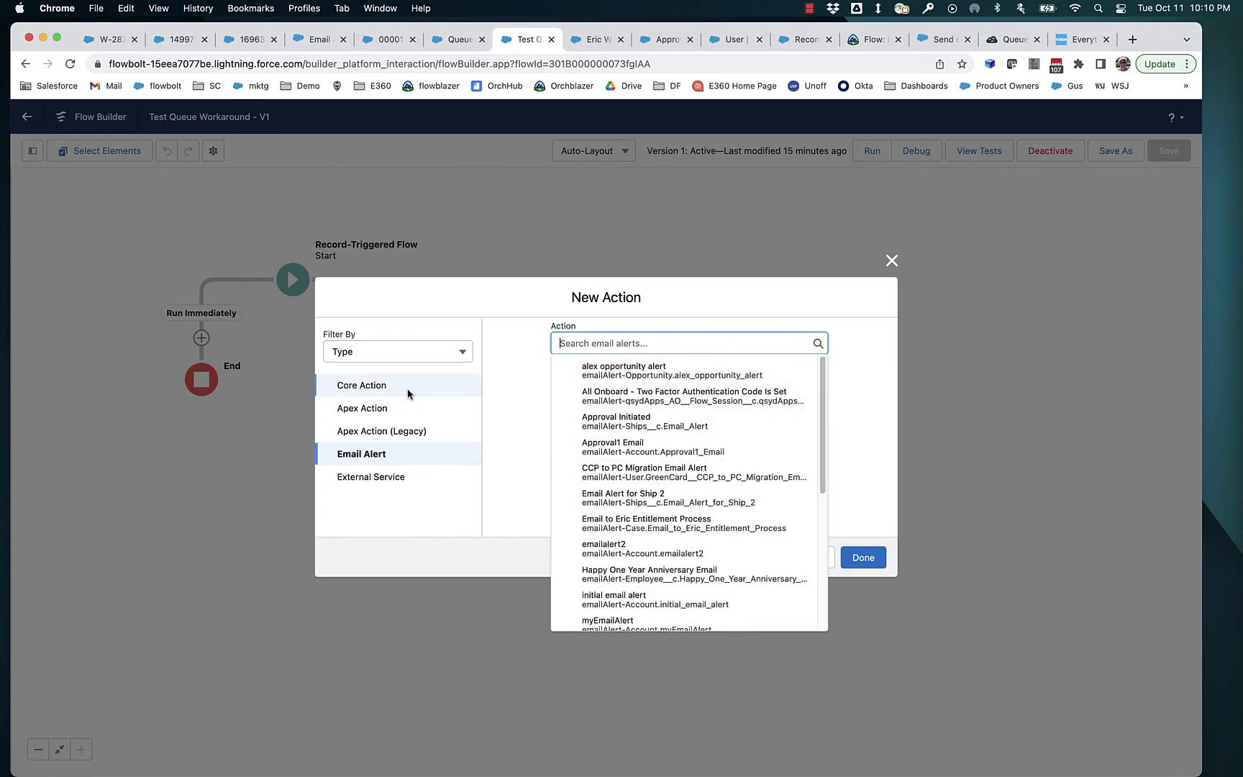
click(379, 385)
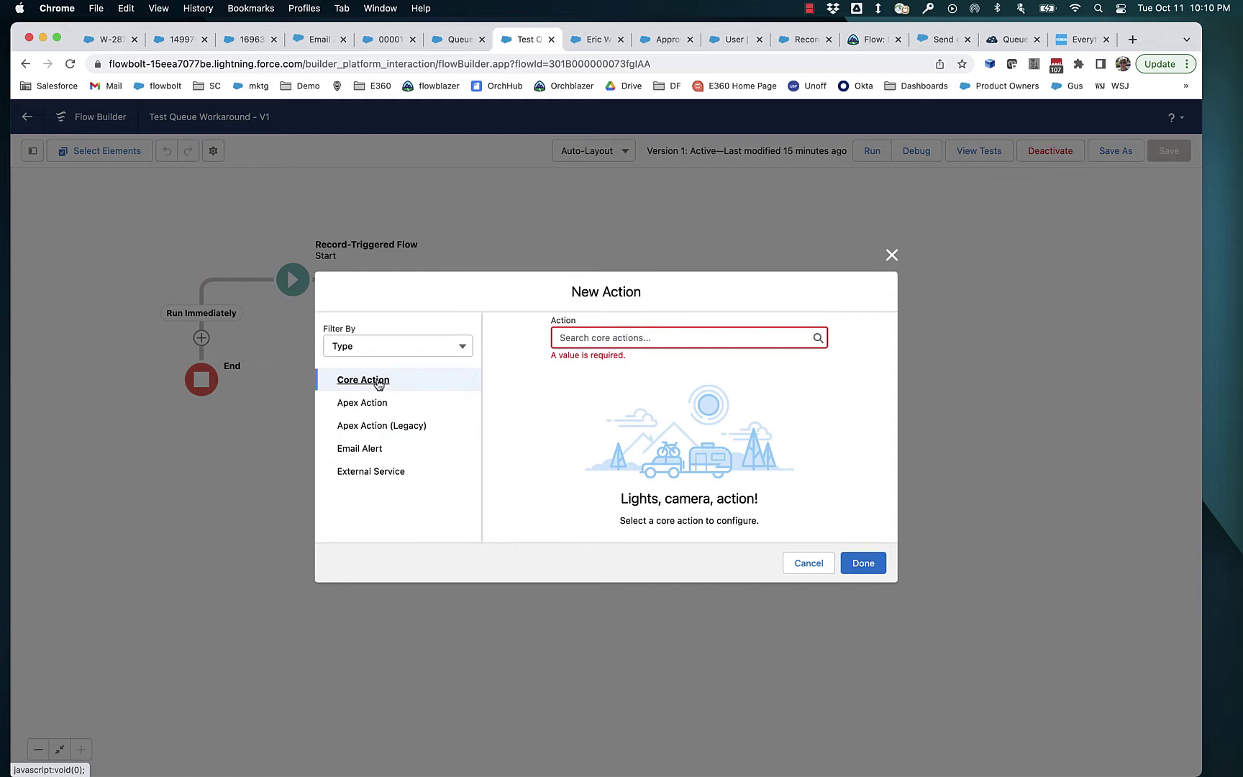
click(579, 338)
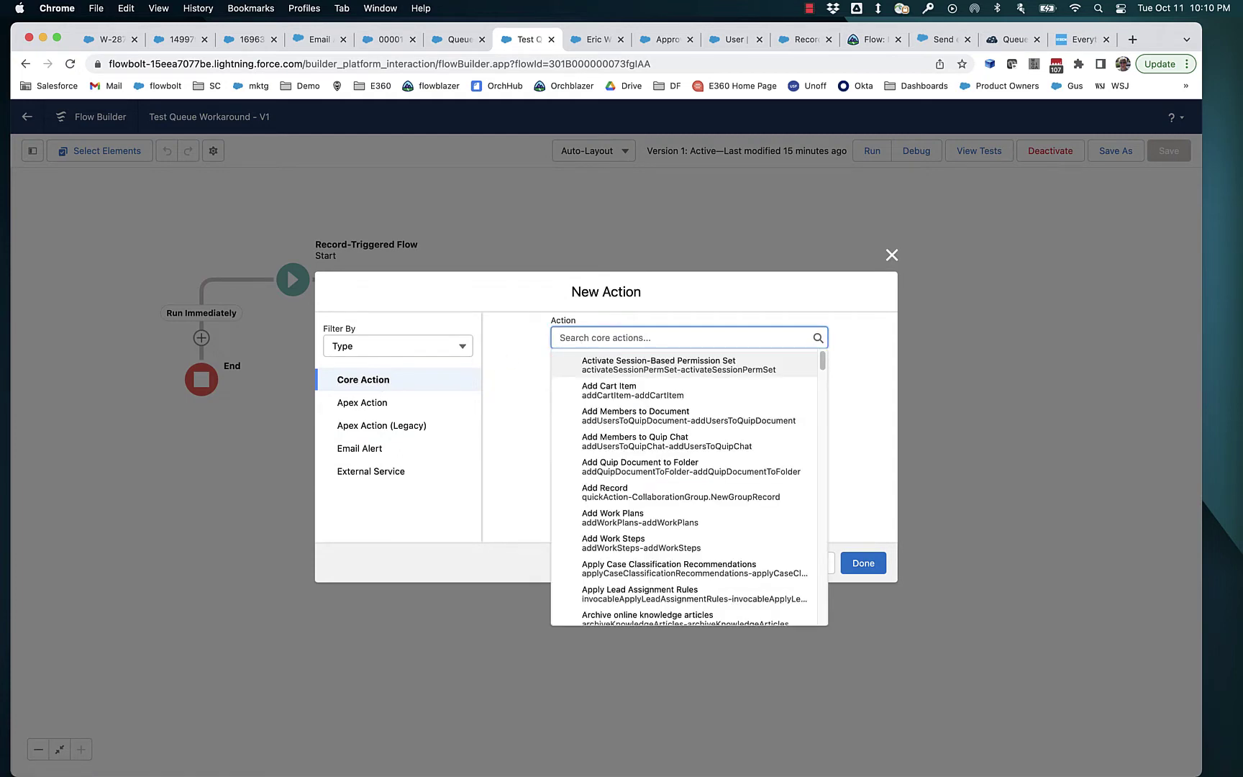
text(send em)
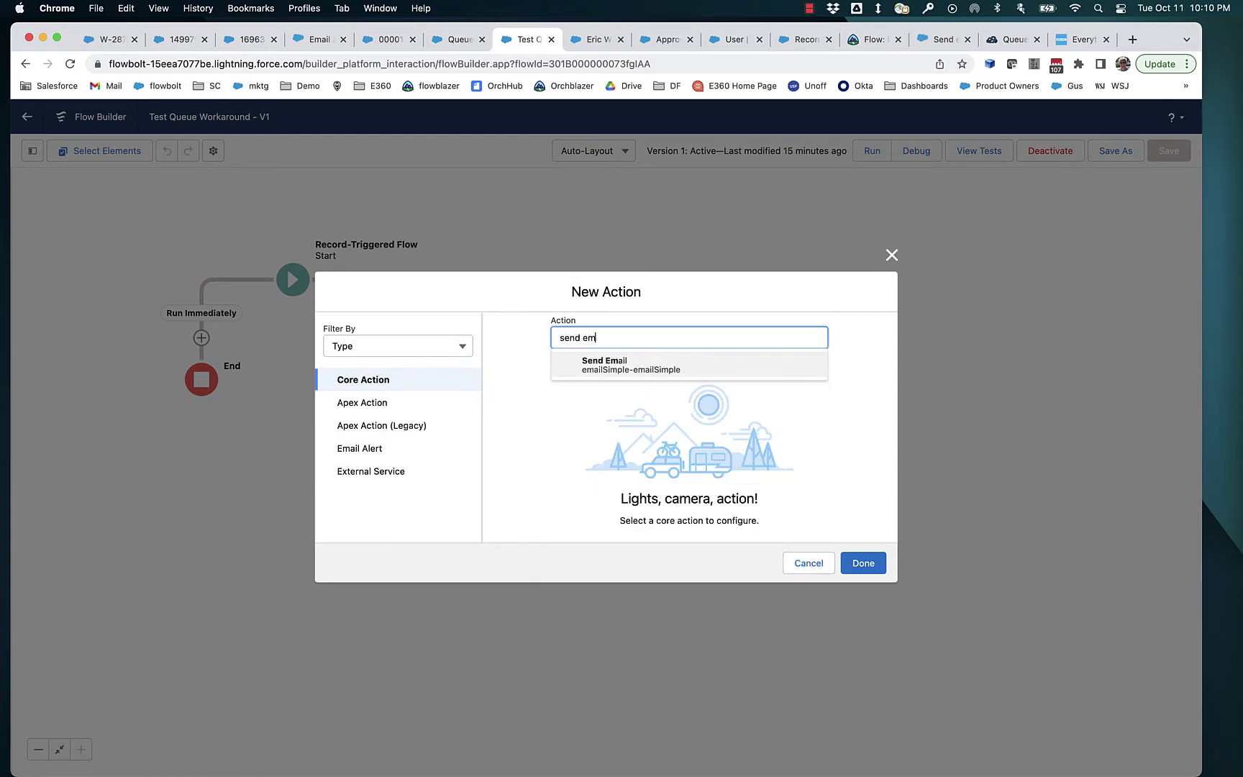
click(585, 355)
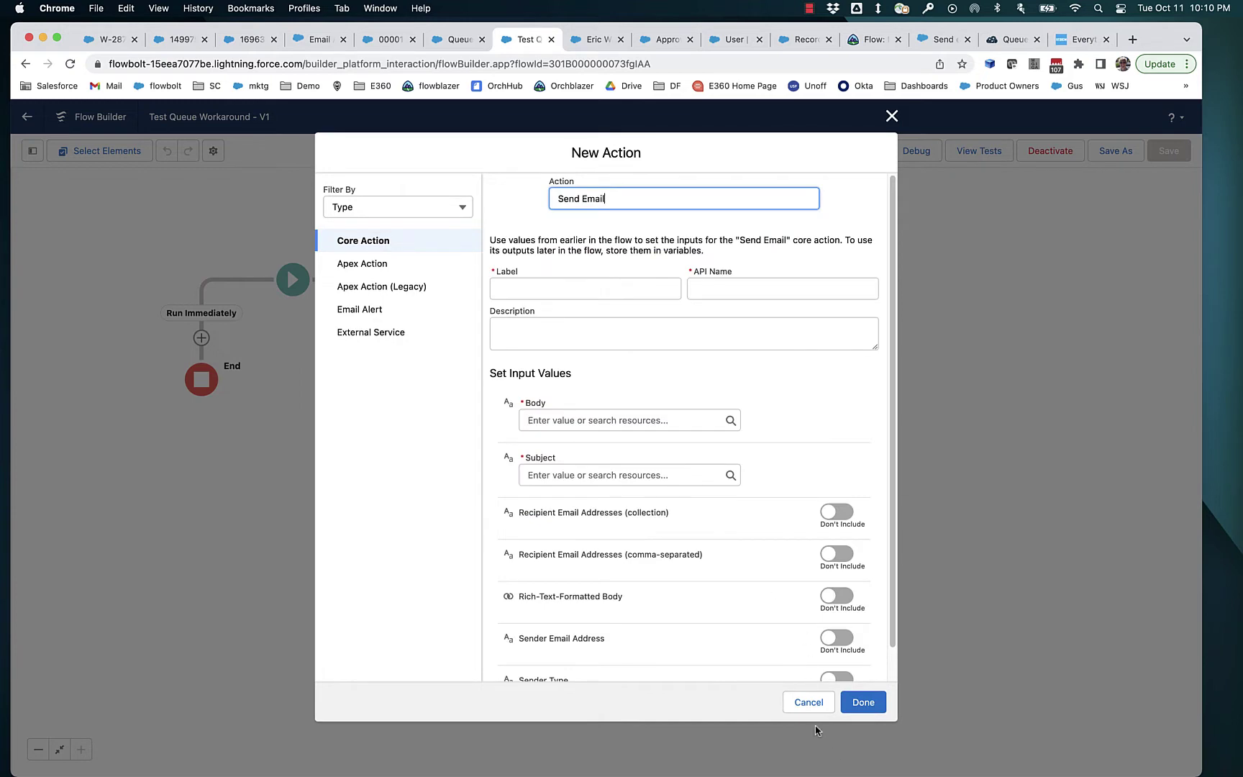
click(805, 705)
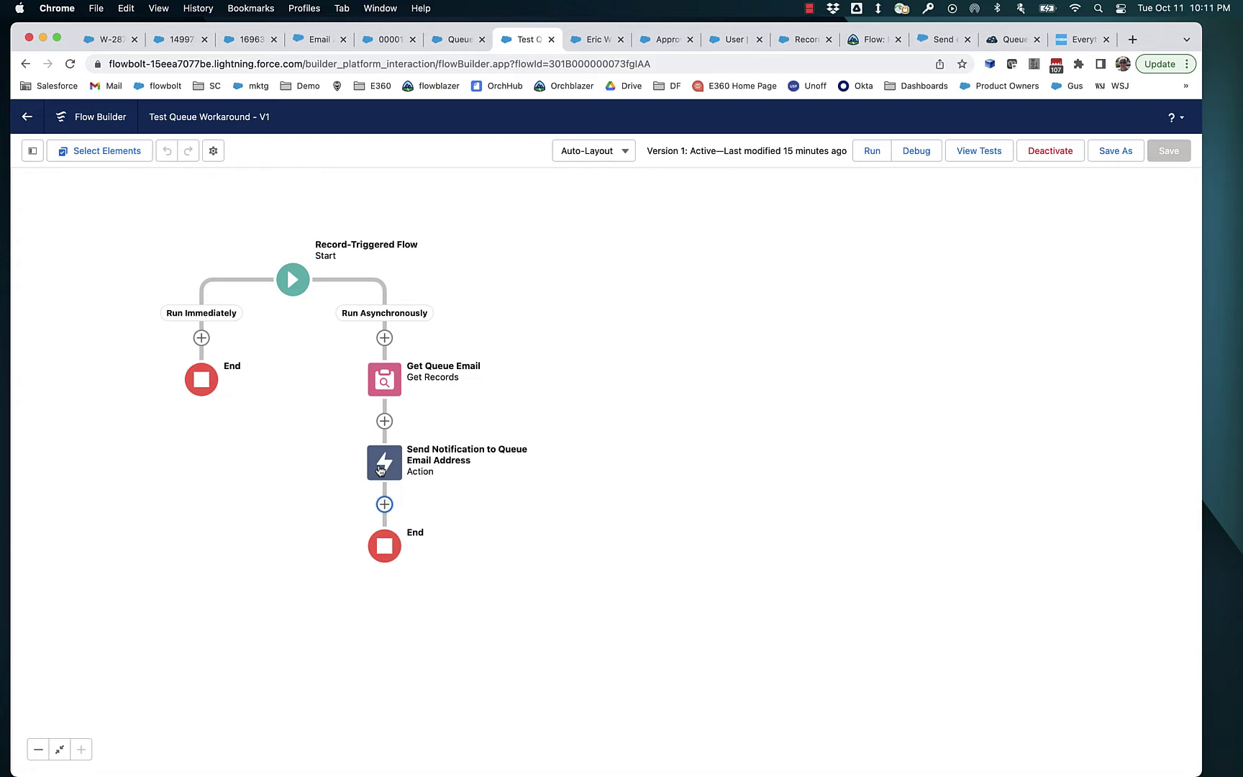
Open the Start element's settings showing the Case trigger with OwnerId Is Changed
click(295, 283)
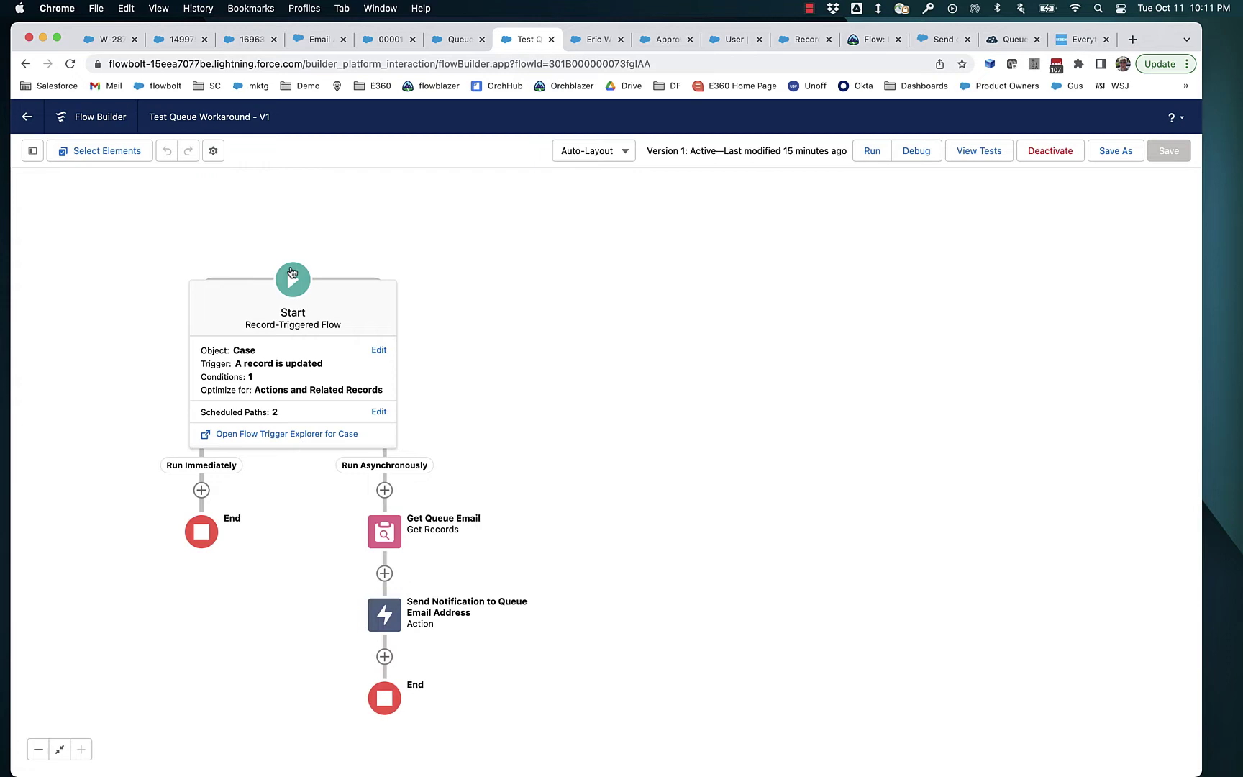
click(302, 362)
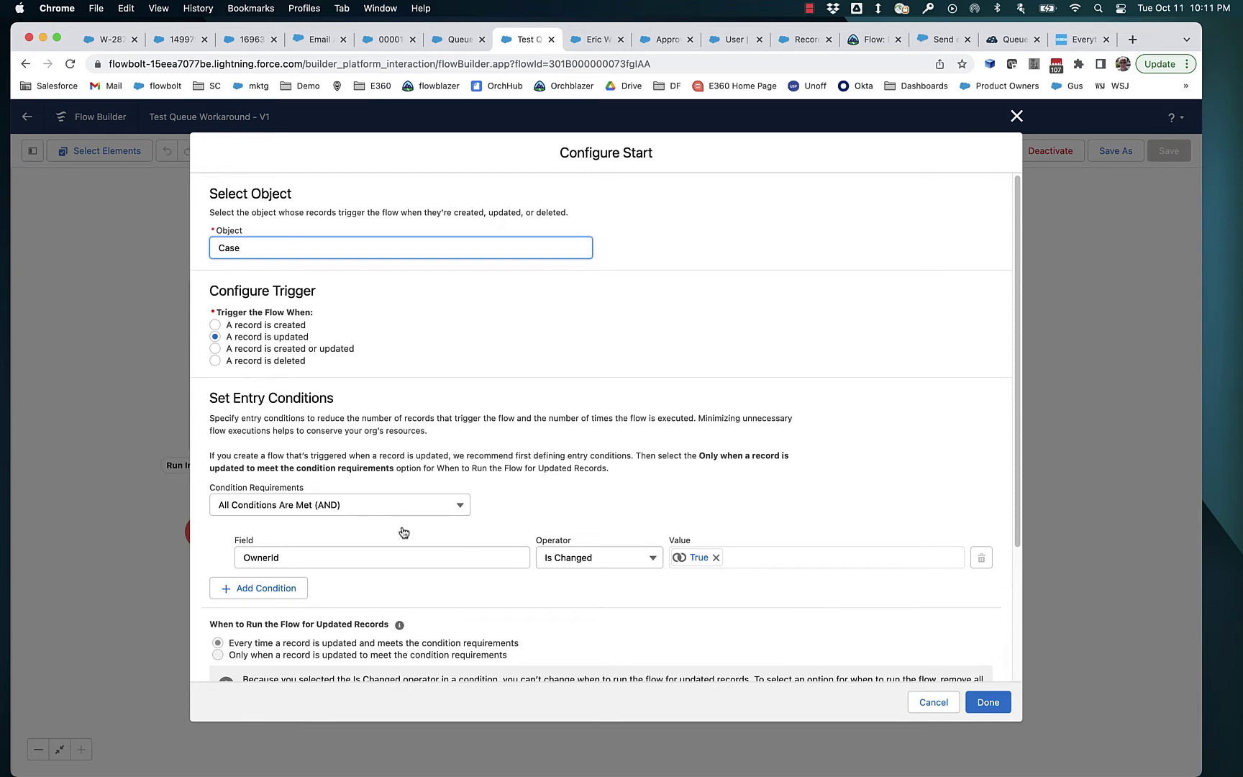
Confirm the Case record-updated trigger unchanged with Done
click(973, 709)
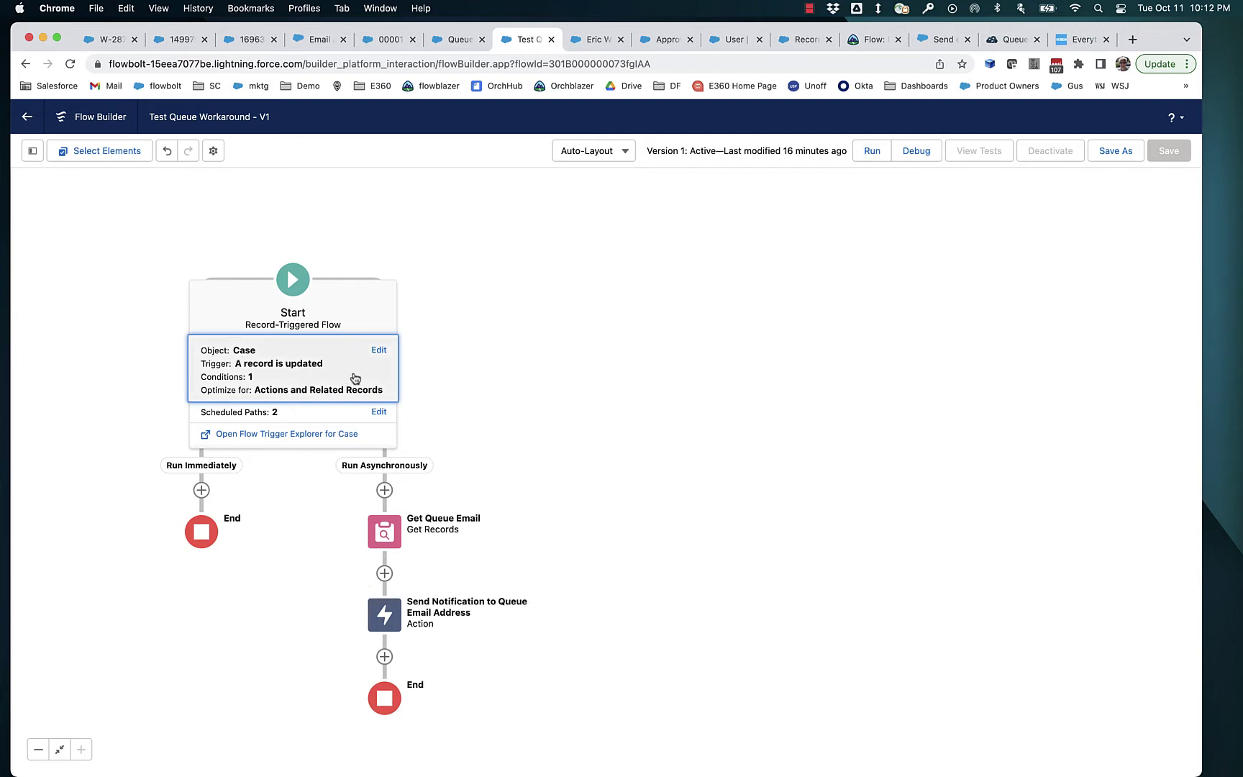
click(314, 359)
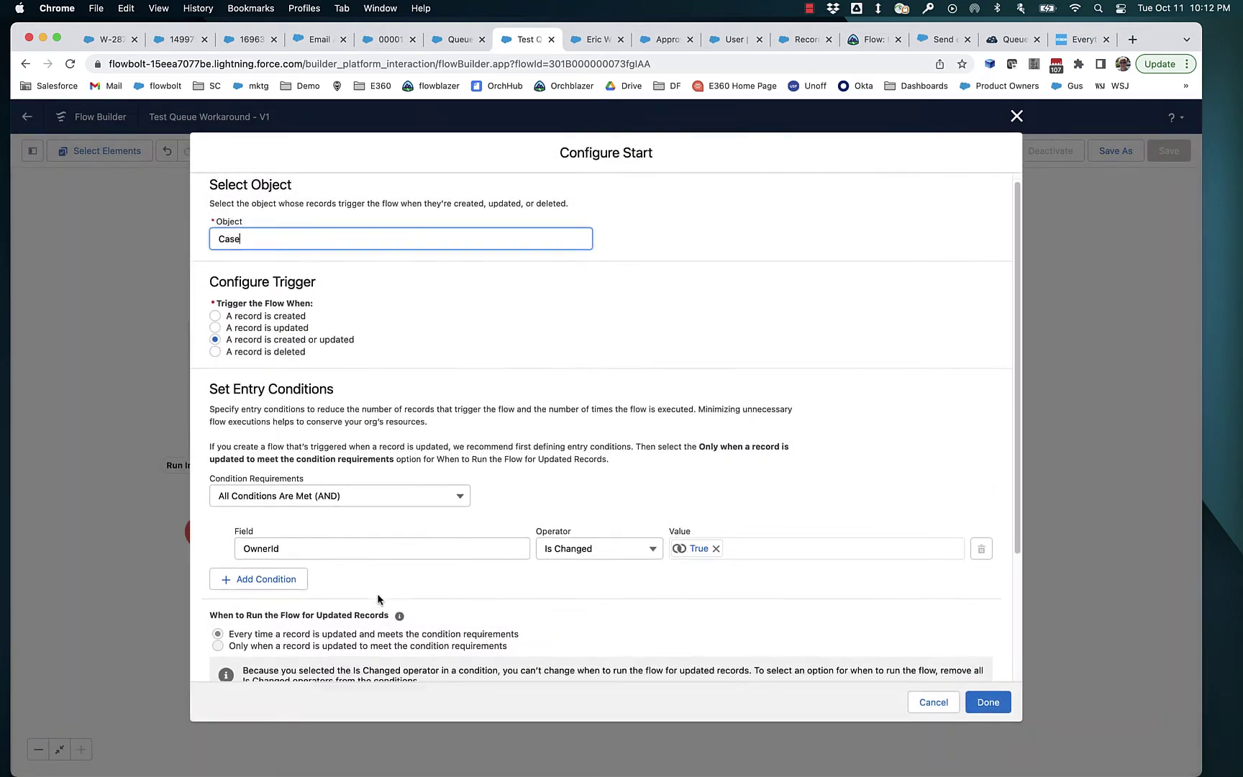
scroll(377, 593, down, 5)
click(1017, 117)
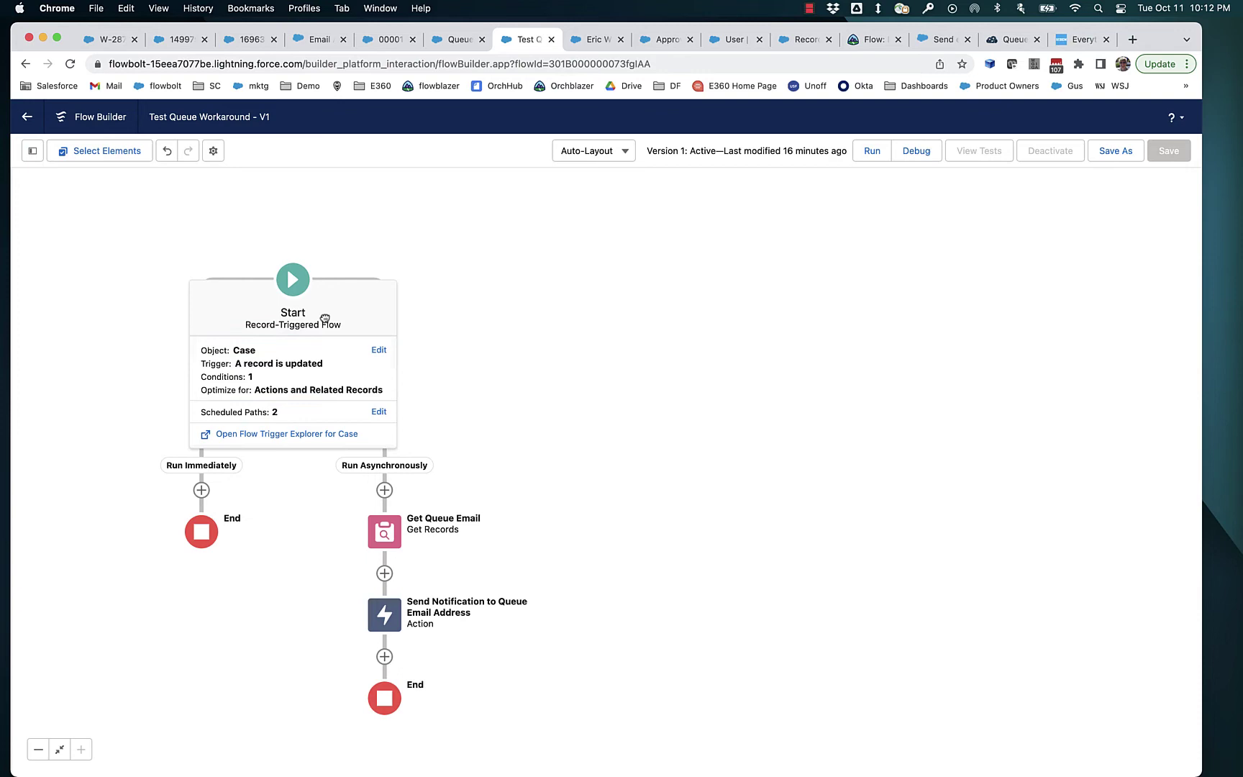
mouse_move(293, 323)
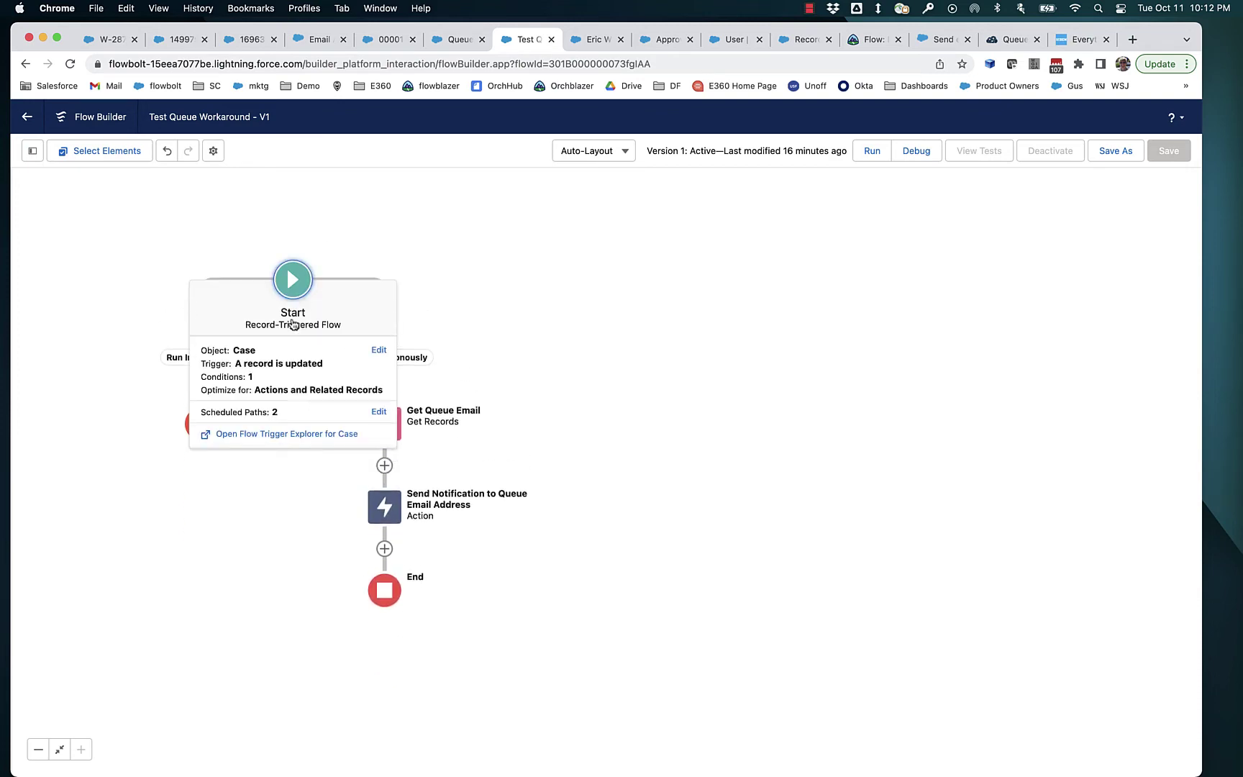
click(294, 369)
scroll(272, 627, down, 5)
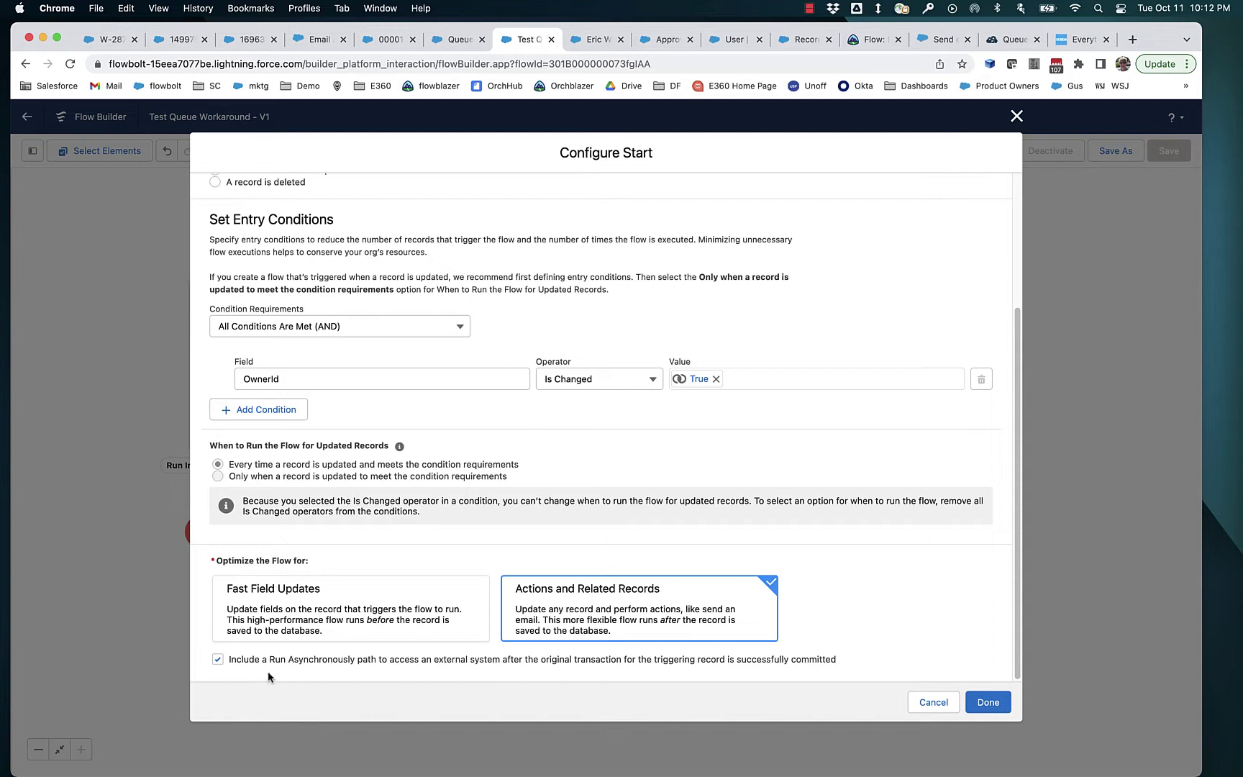
click(974, 703)
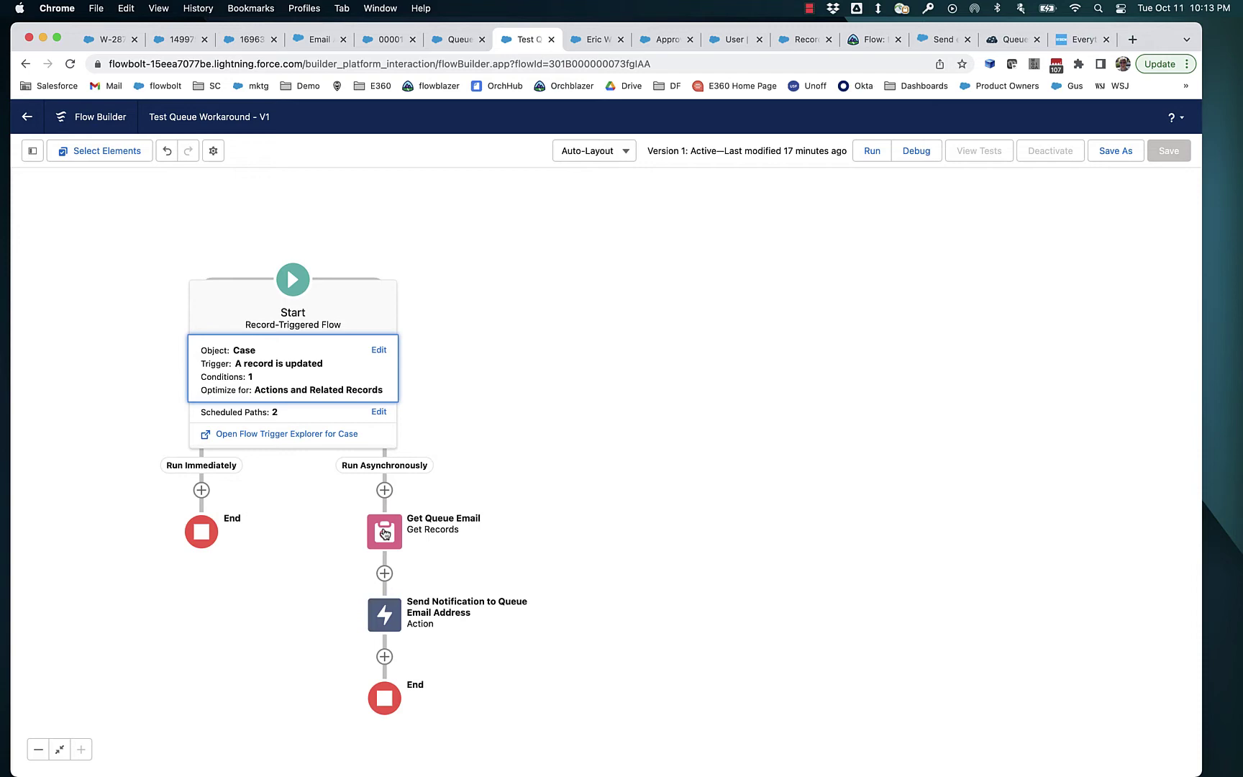
Review the Get Queue Email lookup: Group object filtered on the Name field
double_click(385, 533)
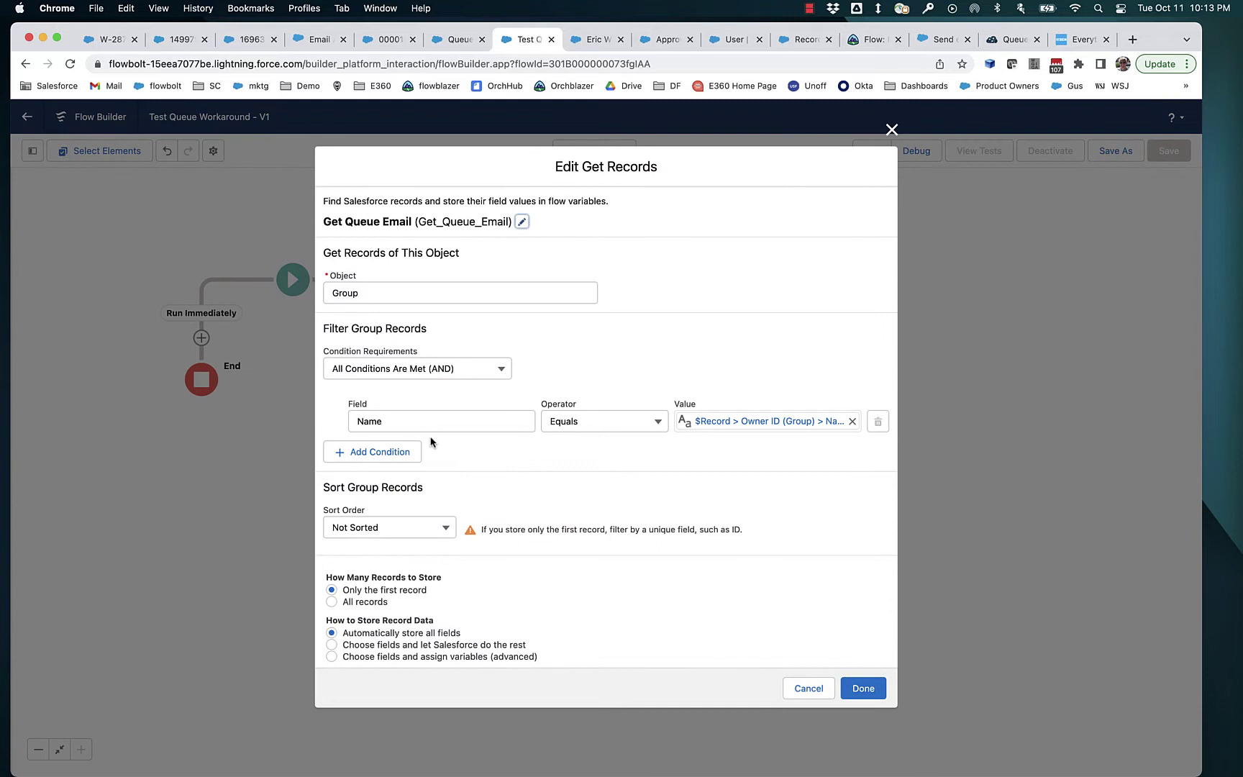
click(329, 293)
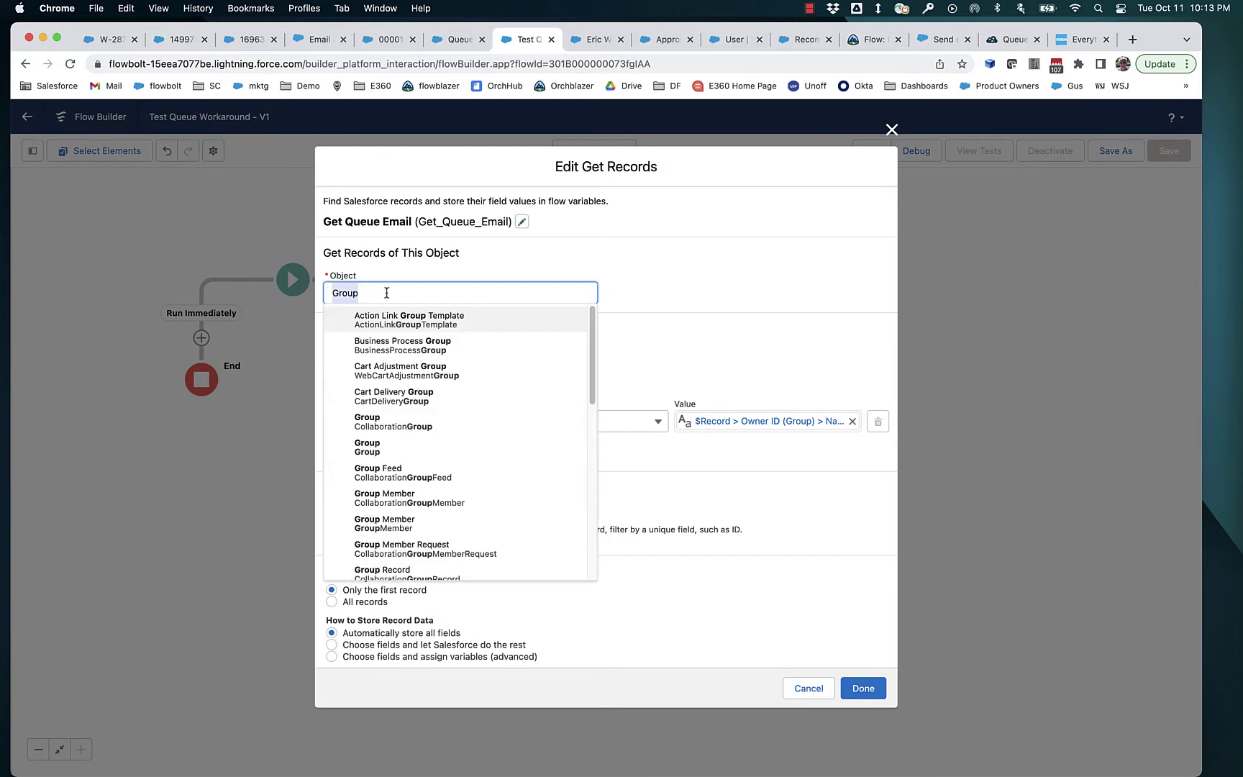
scroll(472, 457, down, 10)
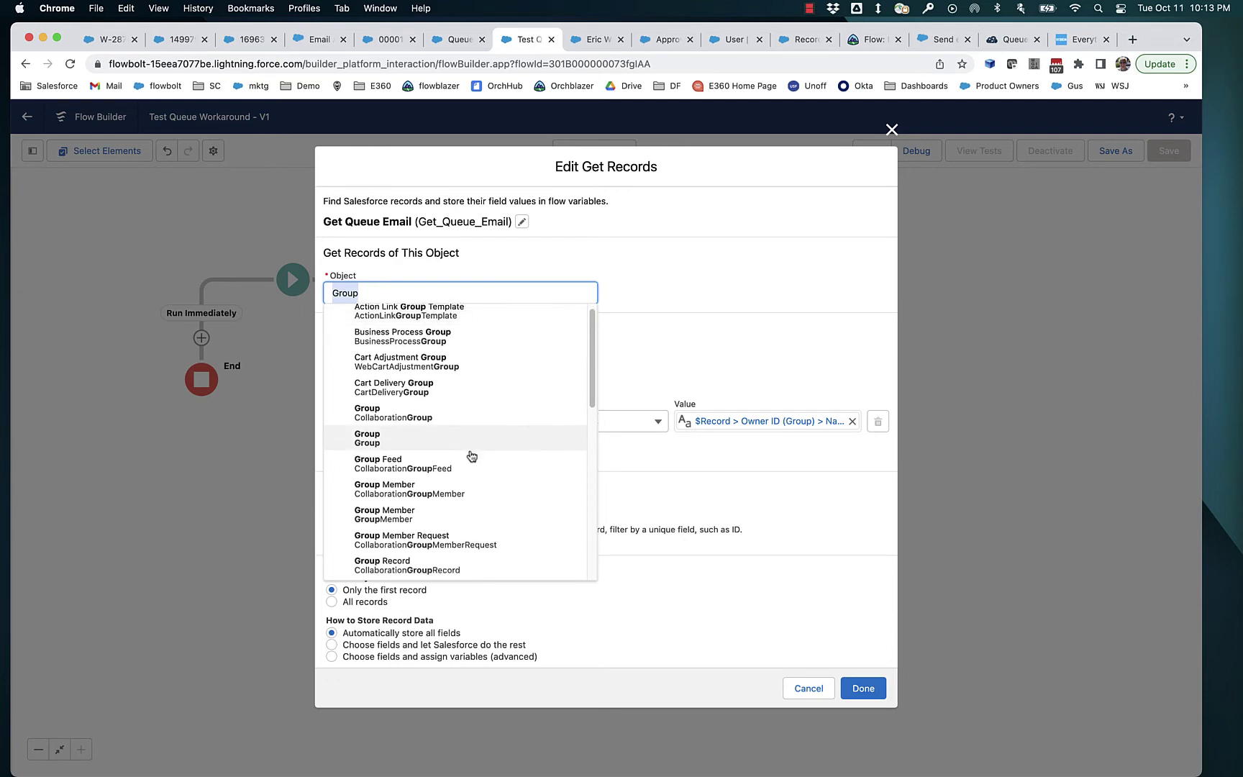
scroll(472, 454, up, 6)
scroll(472, 454, up, 3)
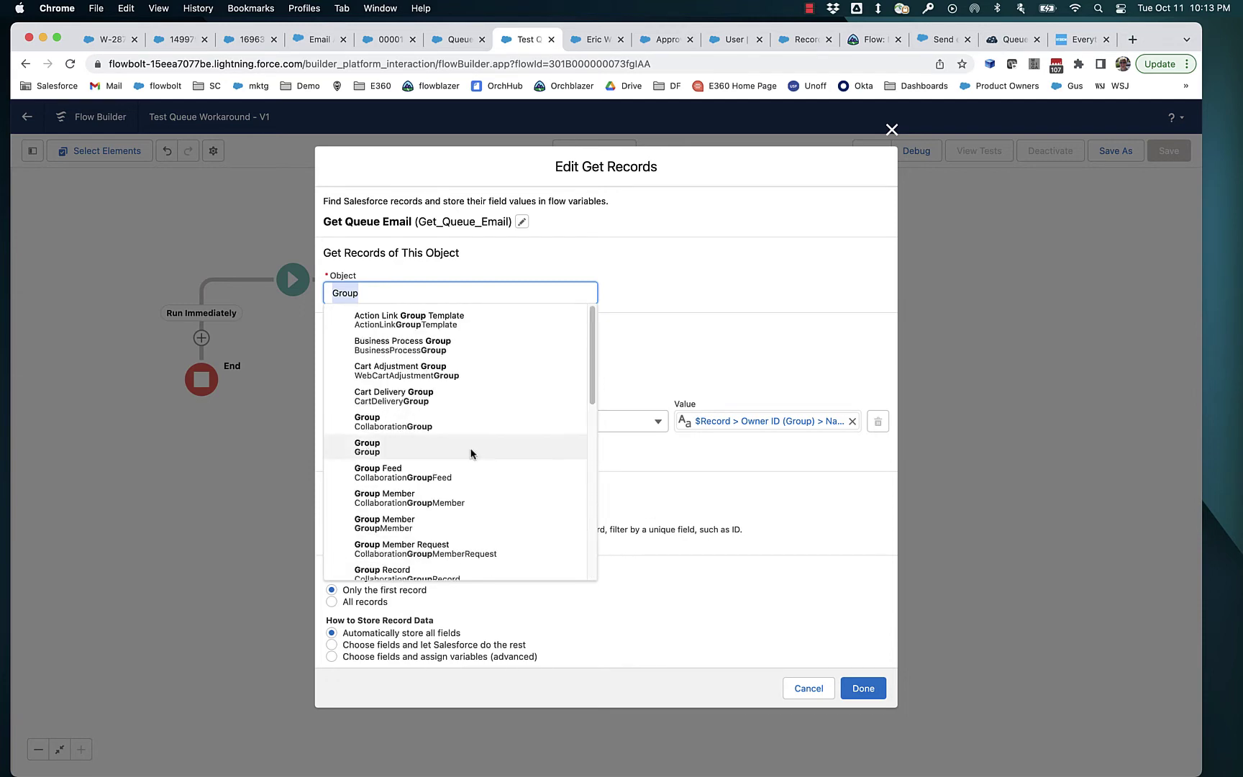
click(418, 255)
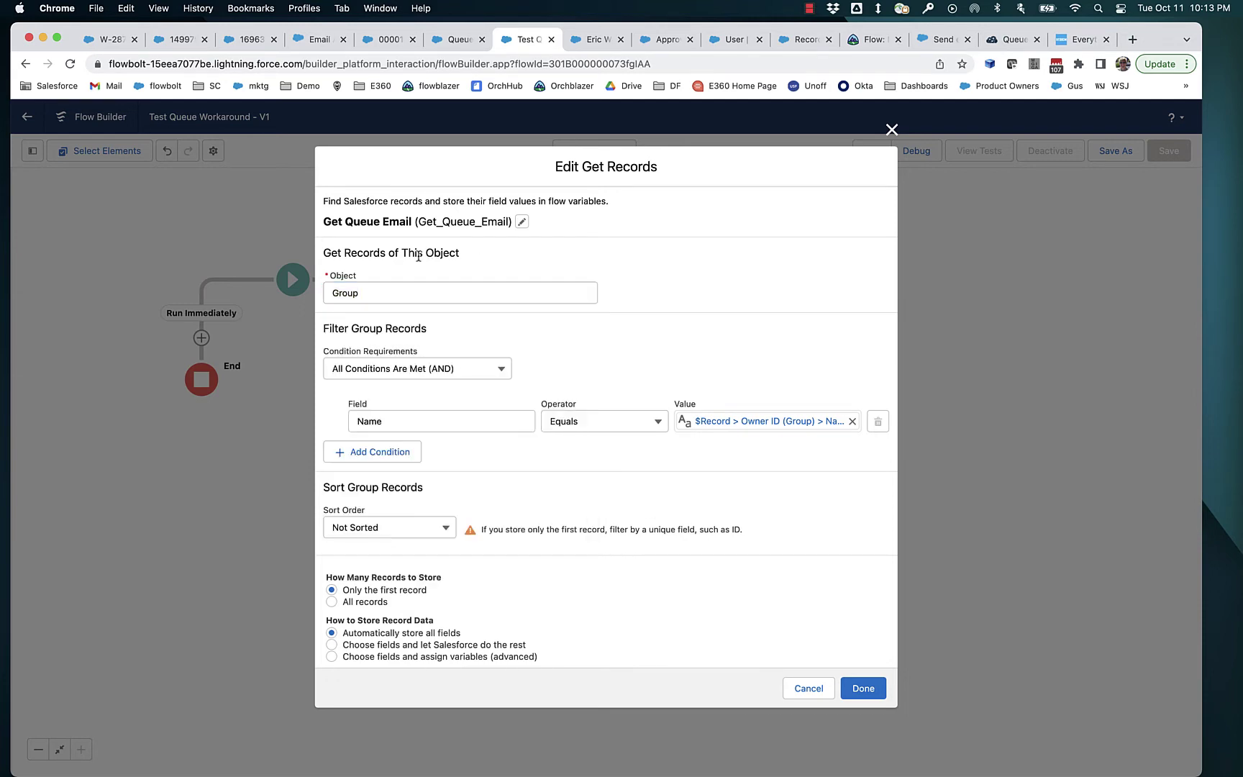
click(386, 294)
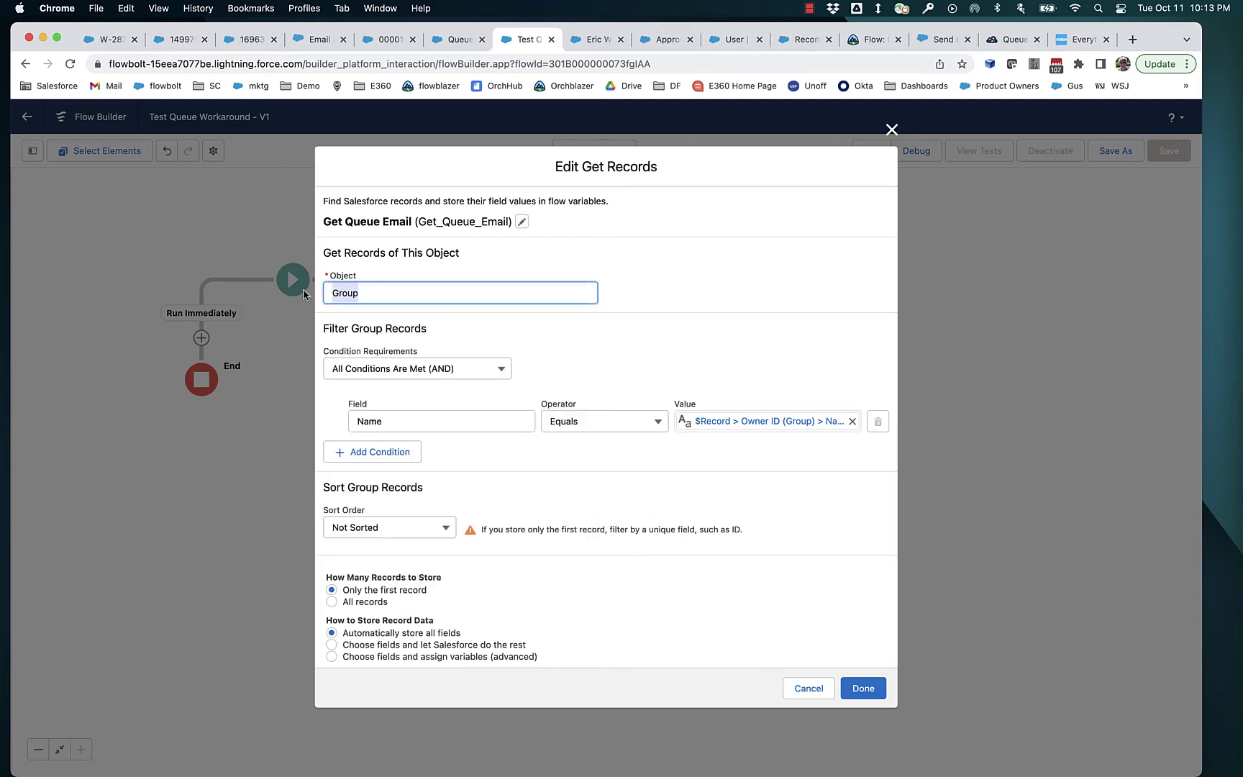
click(418, 427)
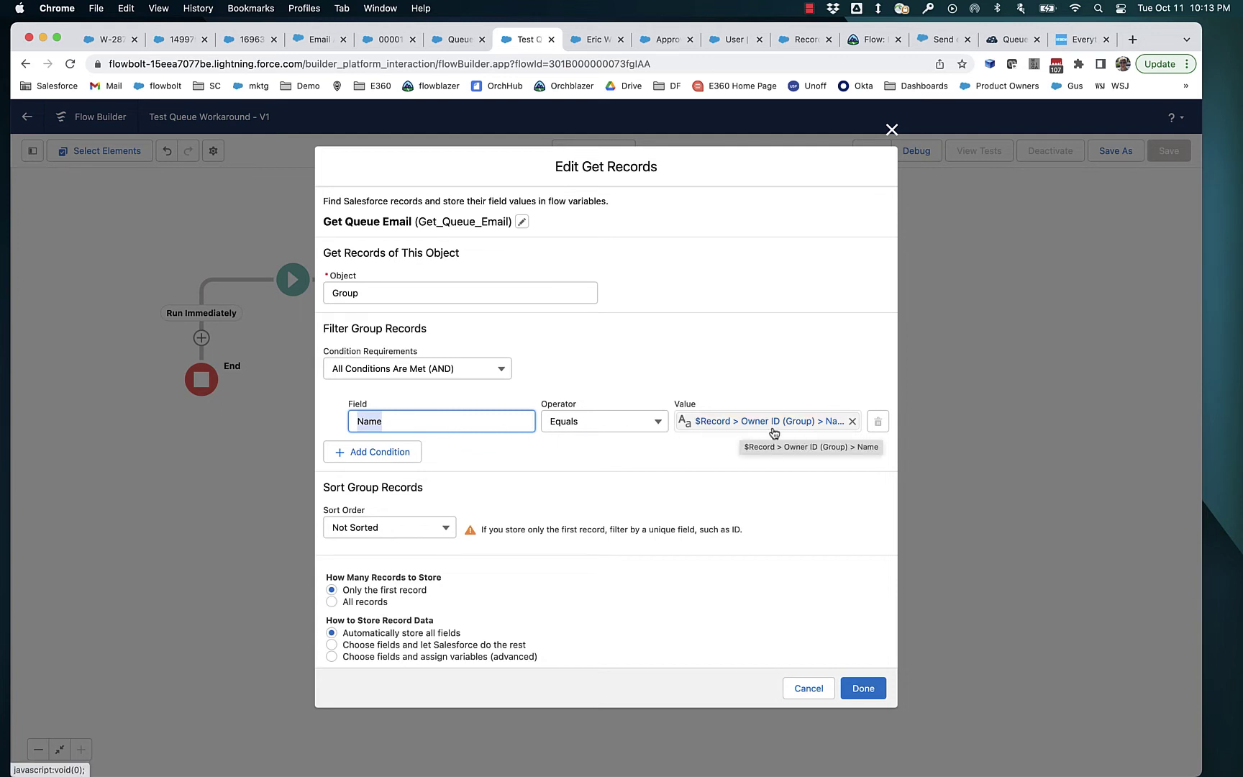
Clear the filter value and browse resources, then discard the changes and expand Start
click(854, 422)
click(852, 421)
click(798, 423)
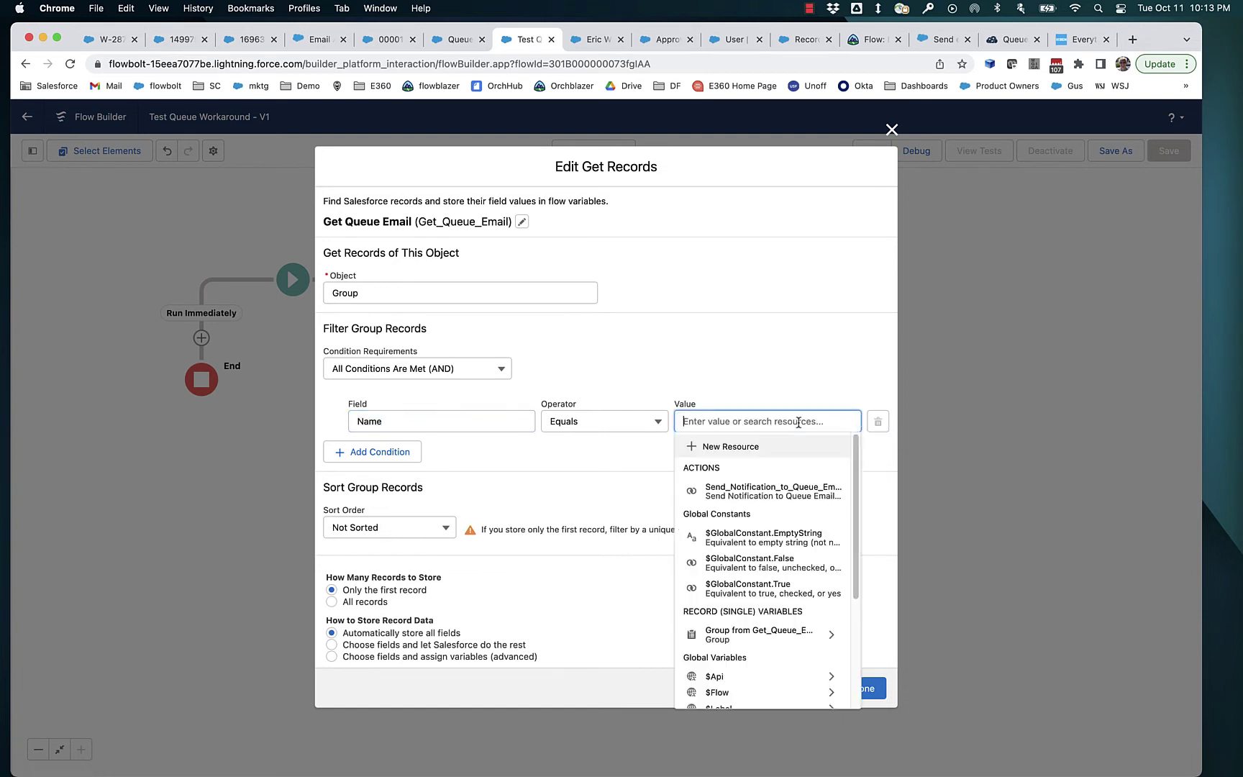
scroll(770, 590, down, 5)
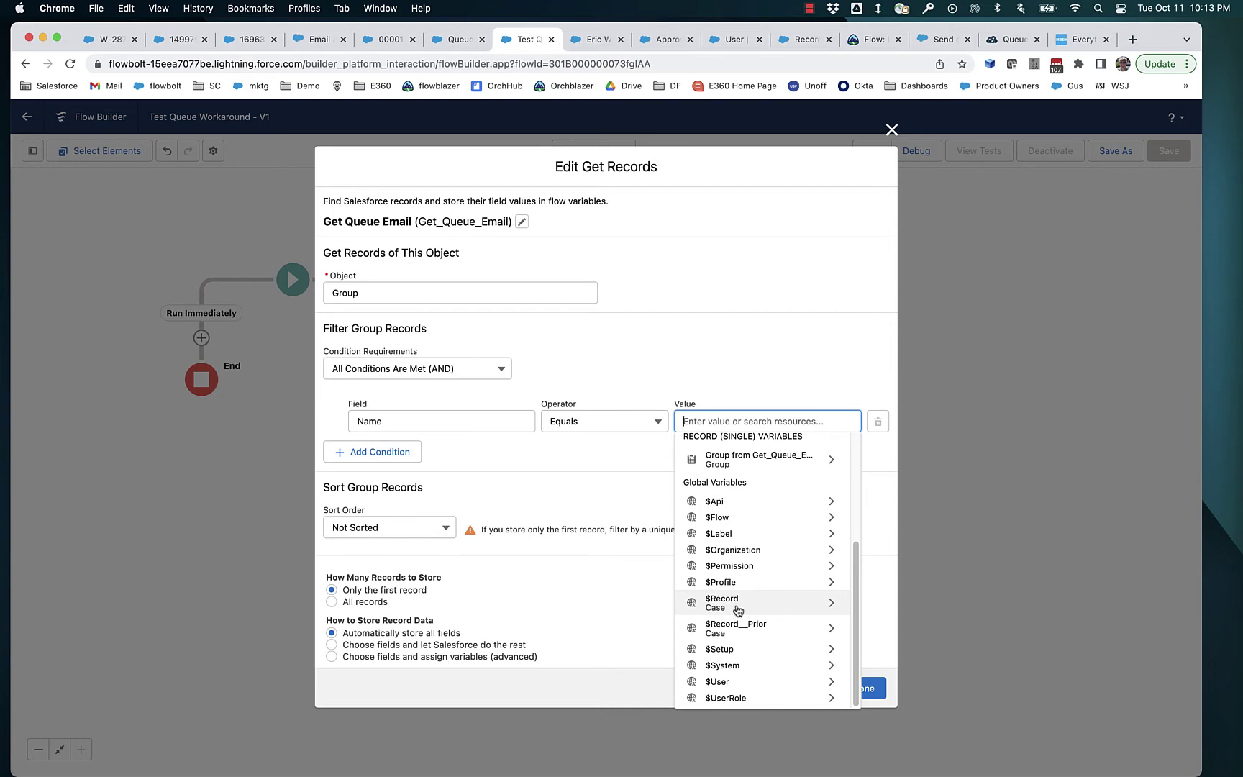
click(891, 128)
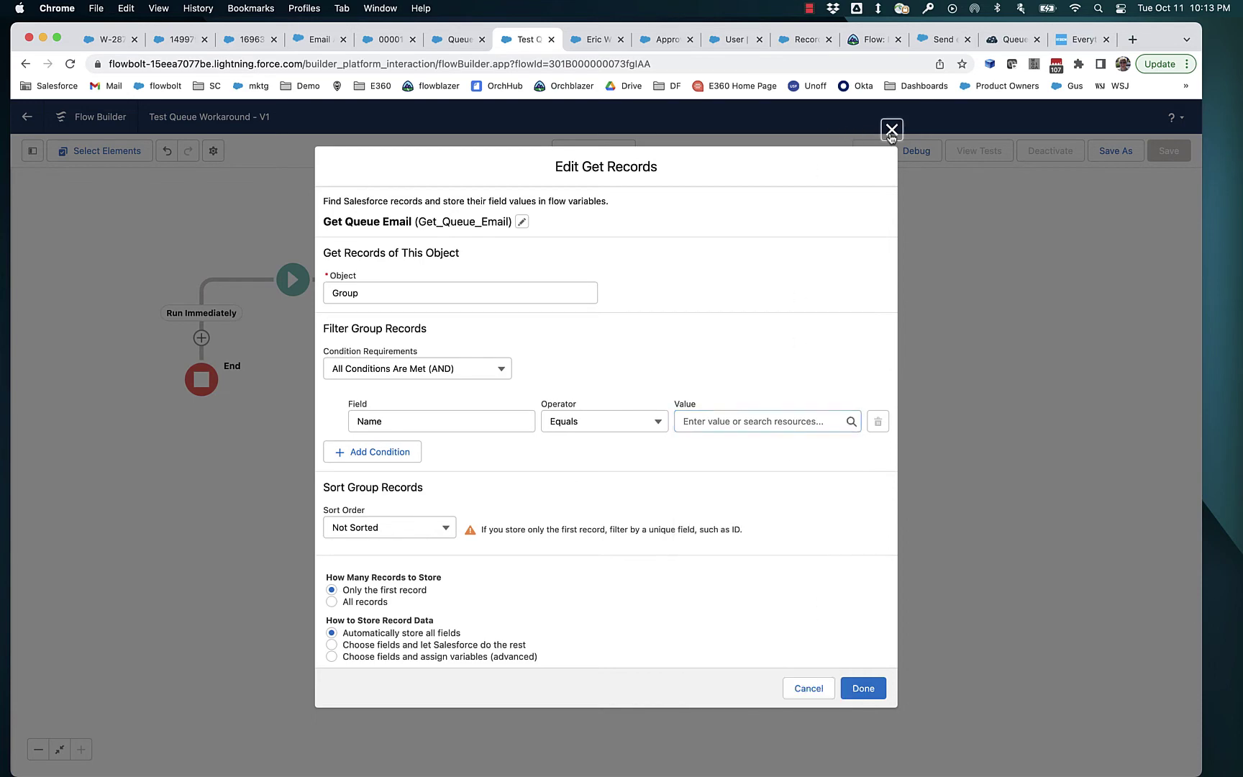
click(300, 280)
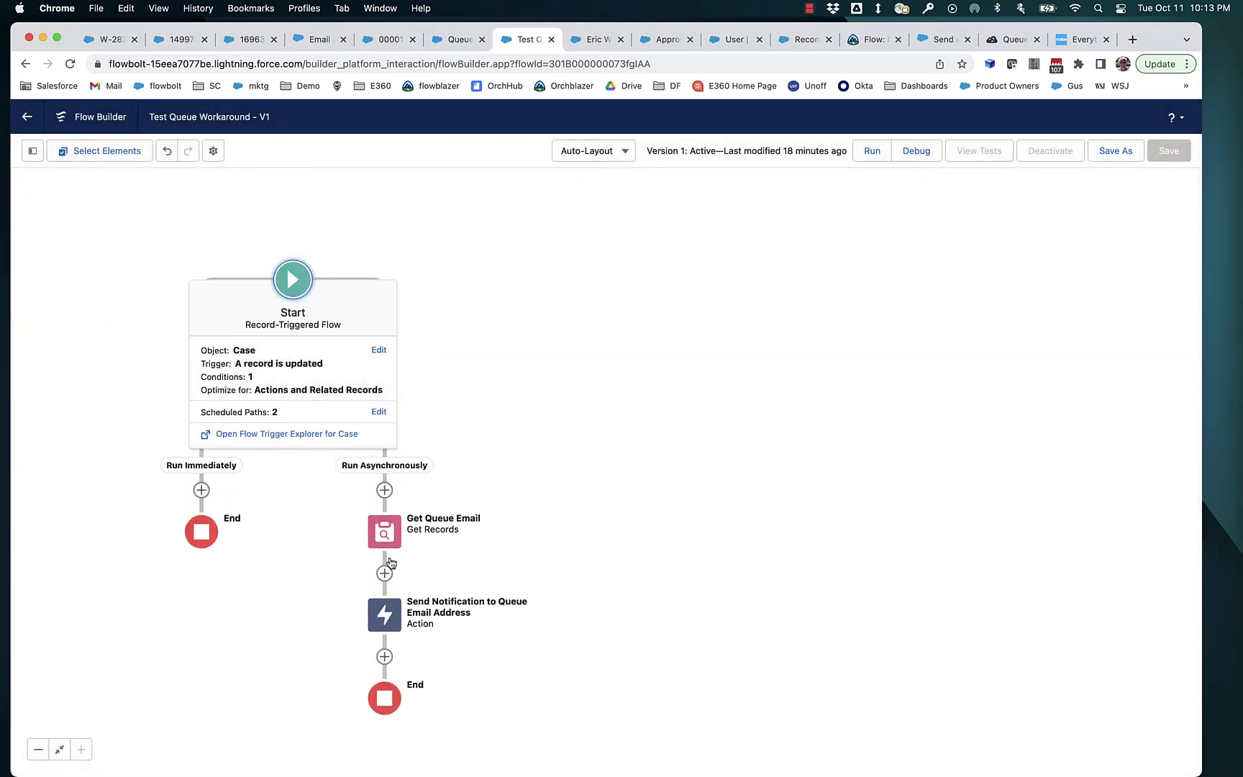
Change Get Queue Email's filter value to {!$Record.Owner:Group.Email} and apply it
click(384, 532)
click(387, 549)
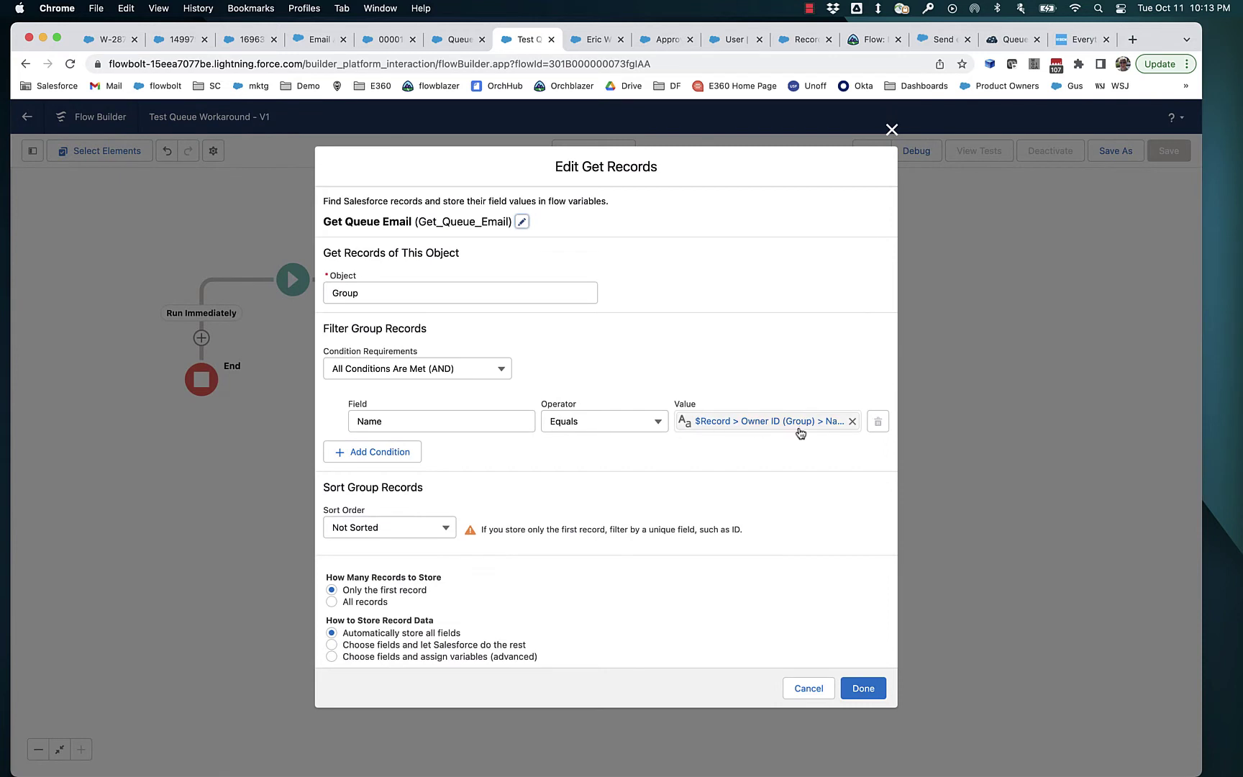
click(852, 421)
click(811, 424)
scroll(762, 576, down, 5)
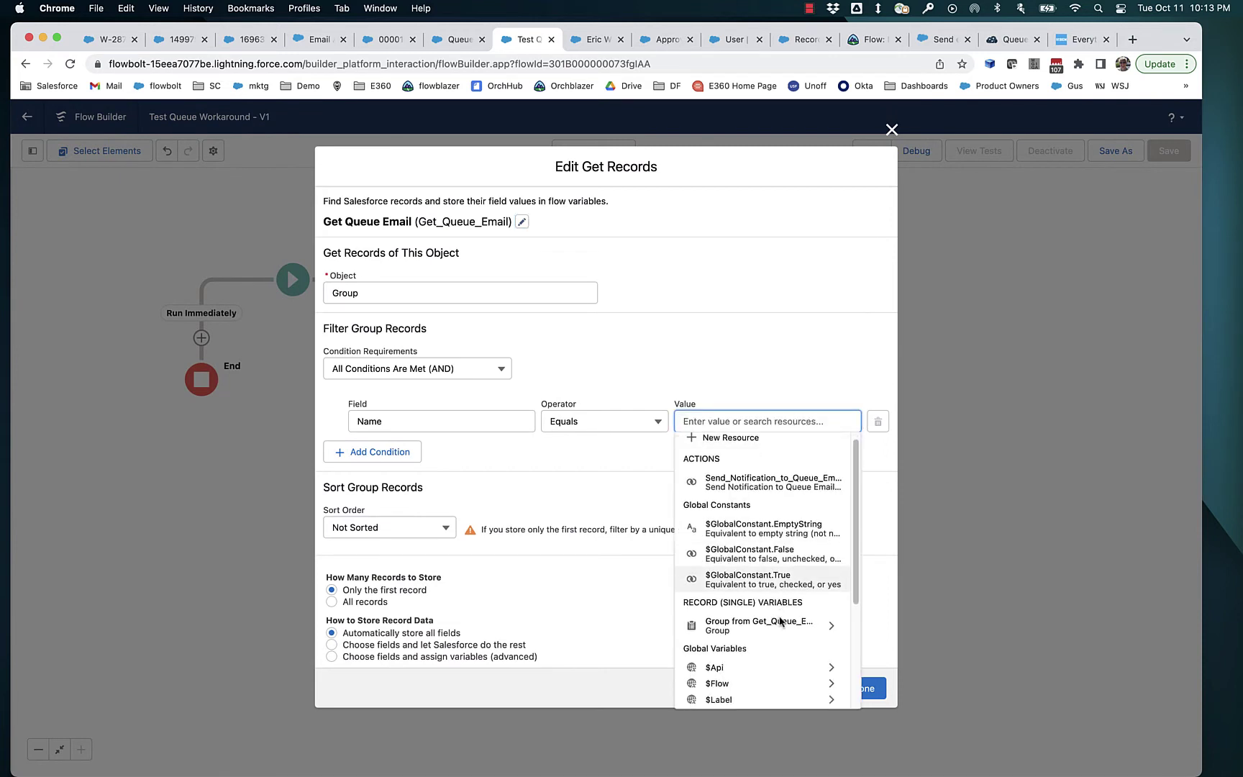
click(827, 603)
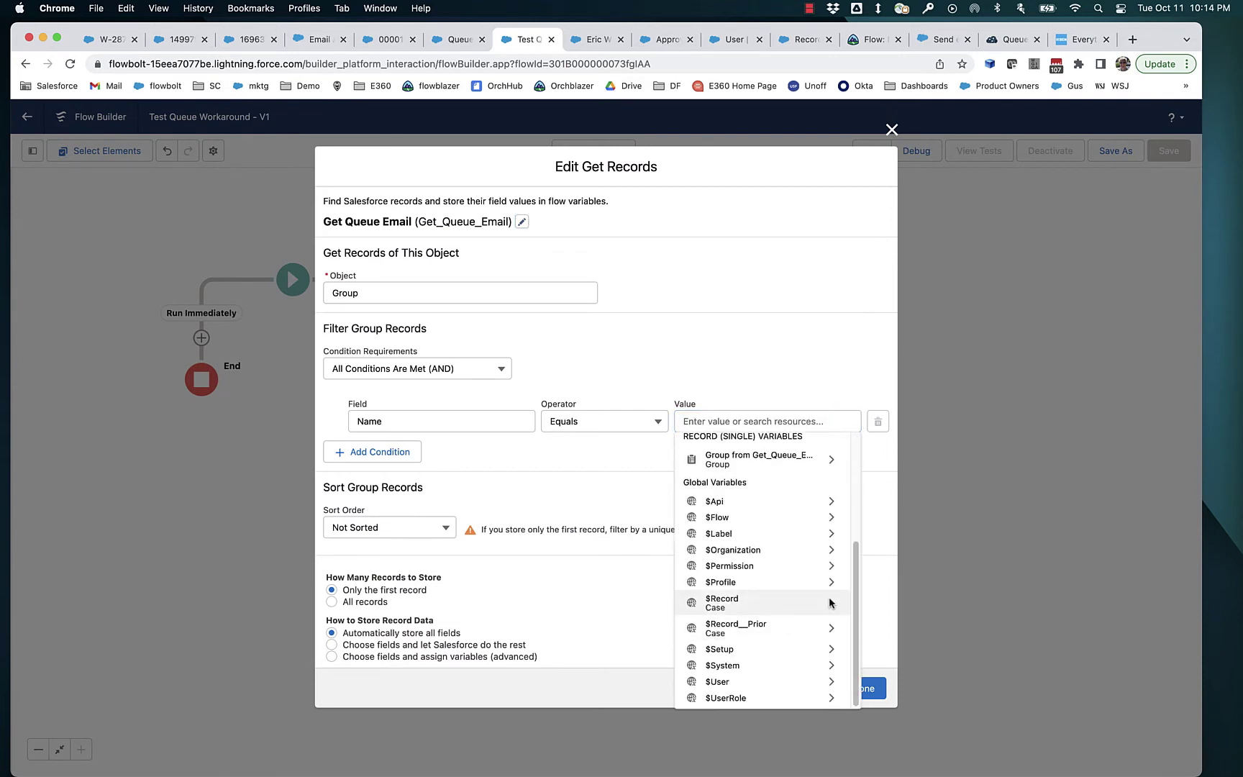
scroll(812, 596, down, 1)
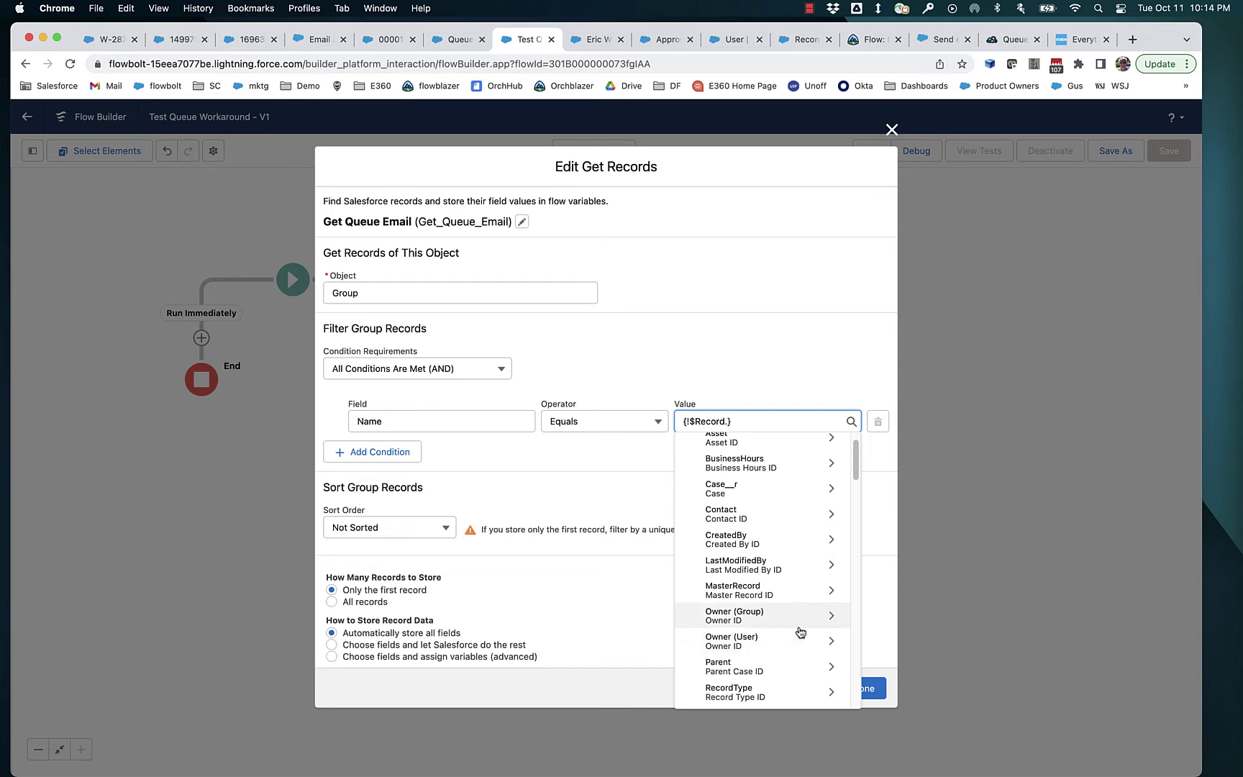
click(832, 623)
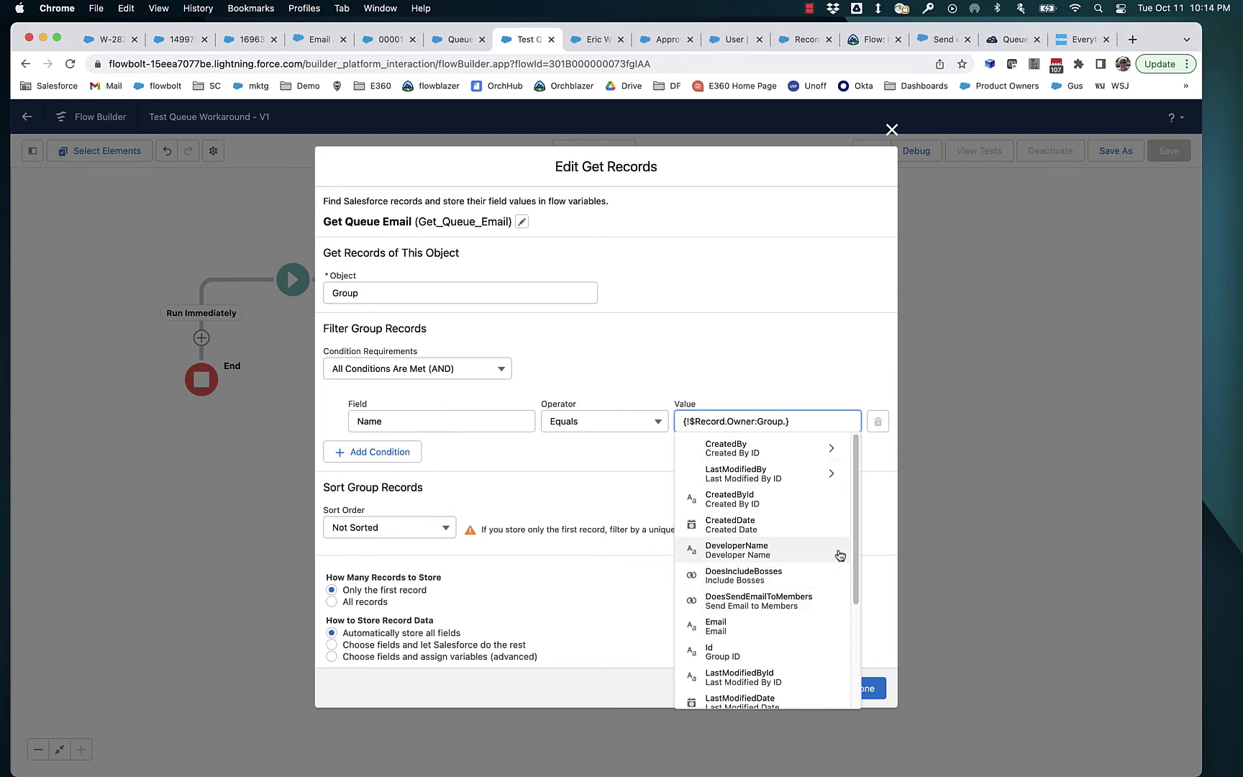
click(728, 630)
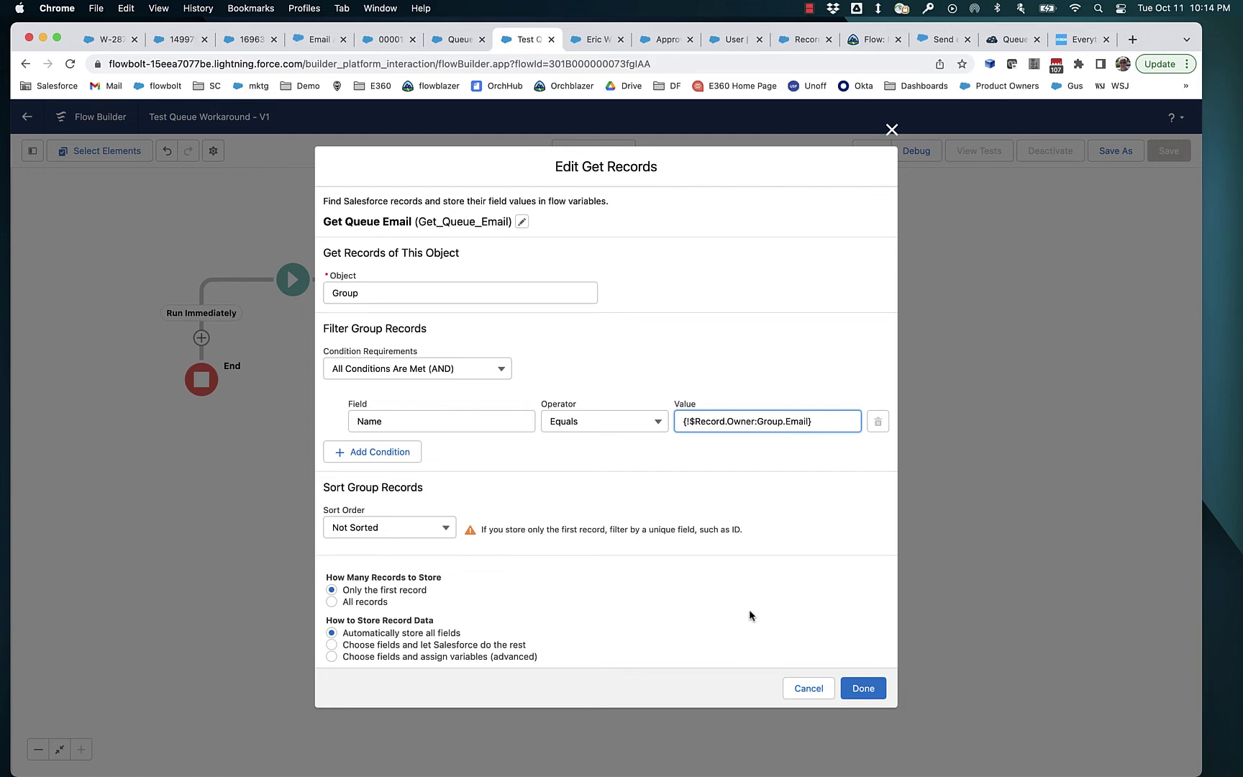
click(849, 687)
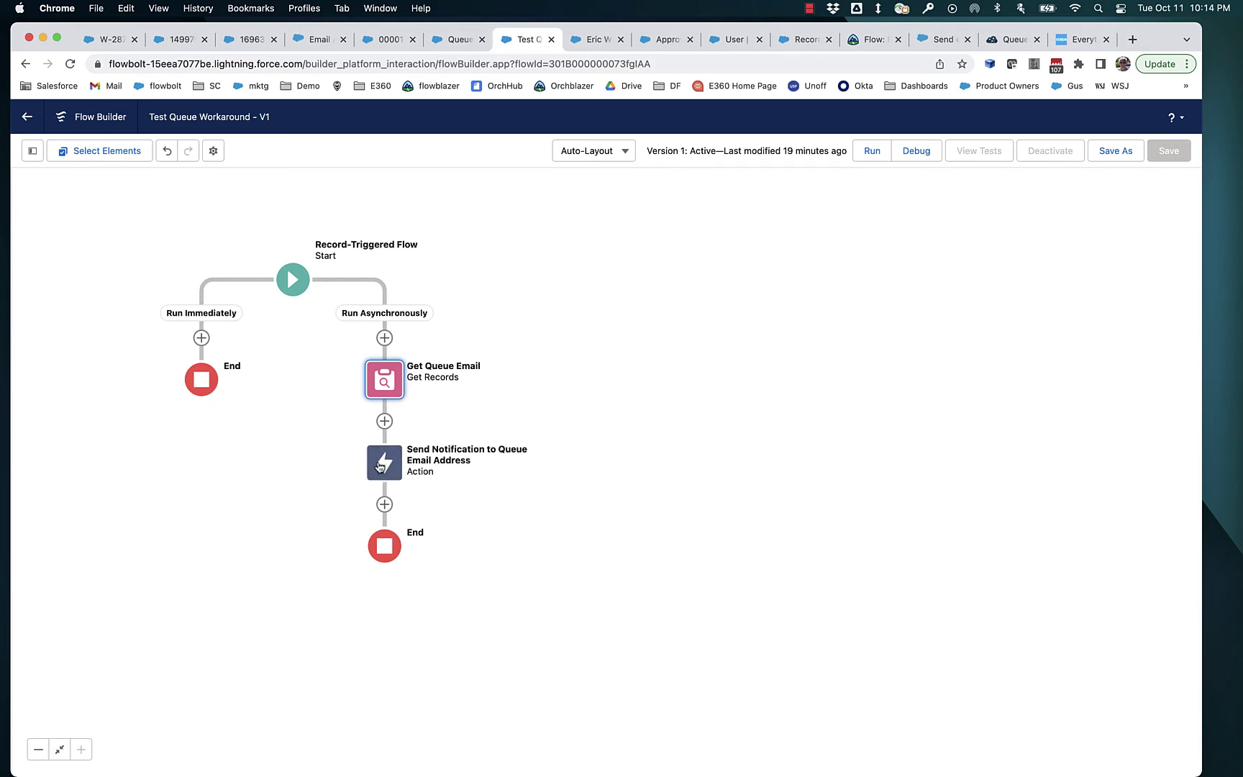
Replace the Send Notification recipient addresses with {!Get_Queue_Email.Email} and apply
double_click(399, 471)
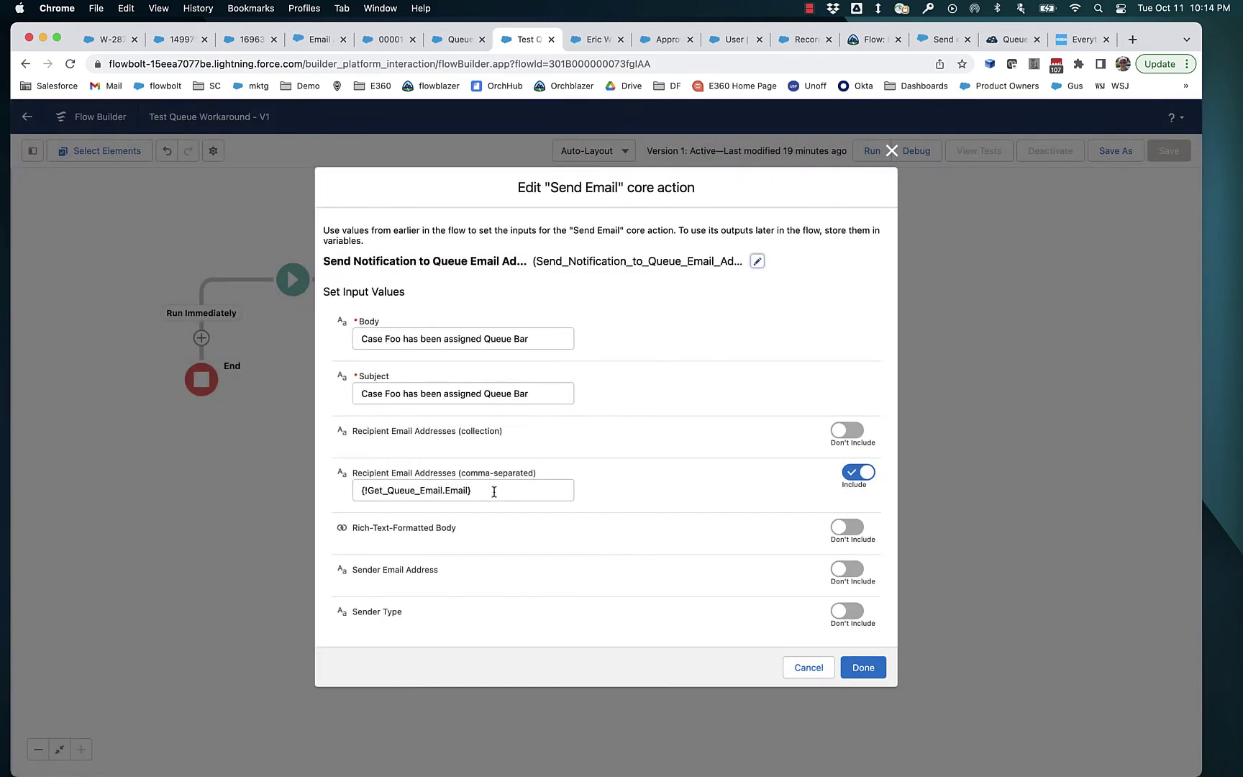
drag(494, 492, 359, 492)
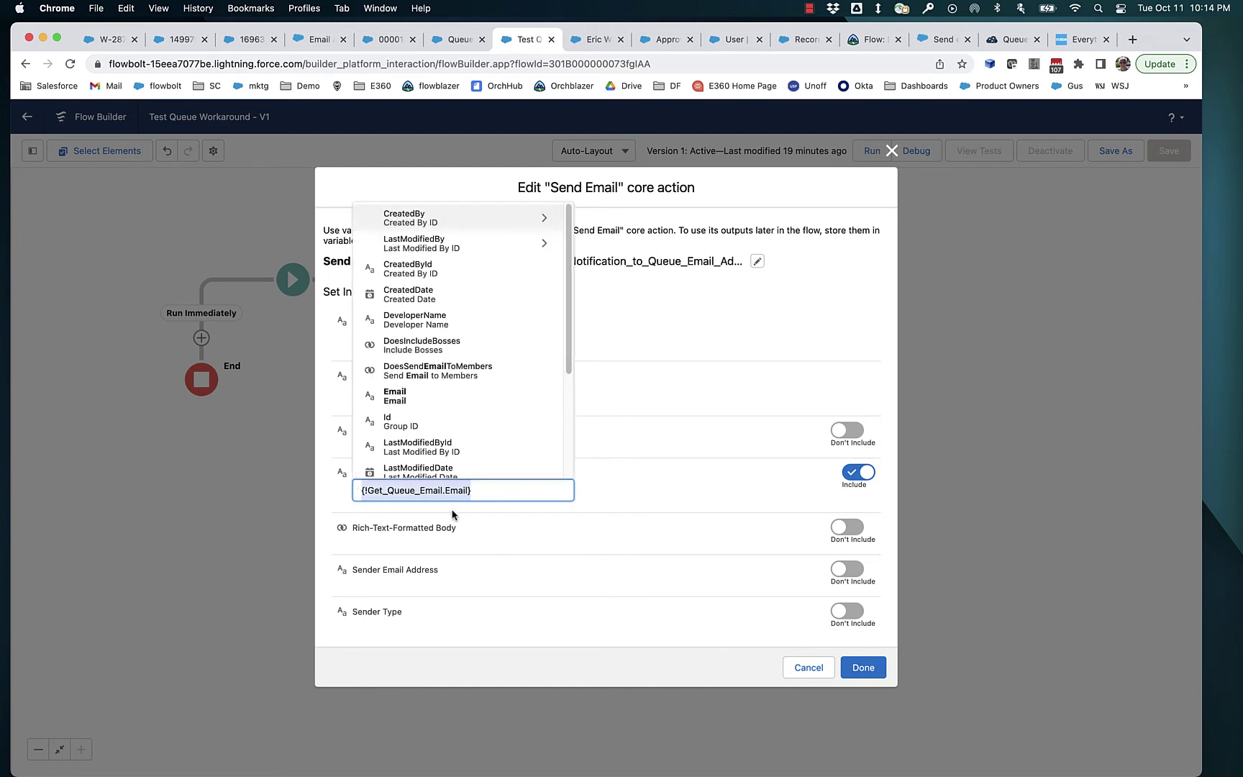
key(BackSpace)
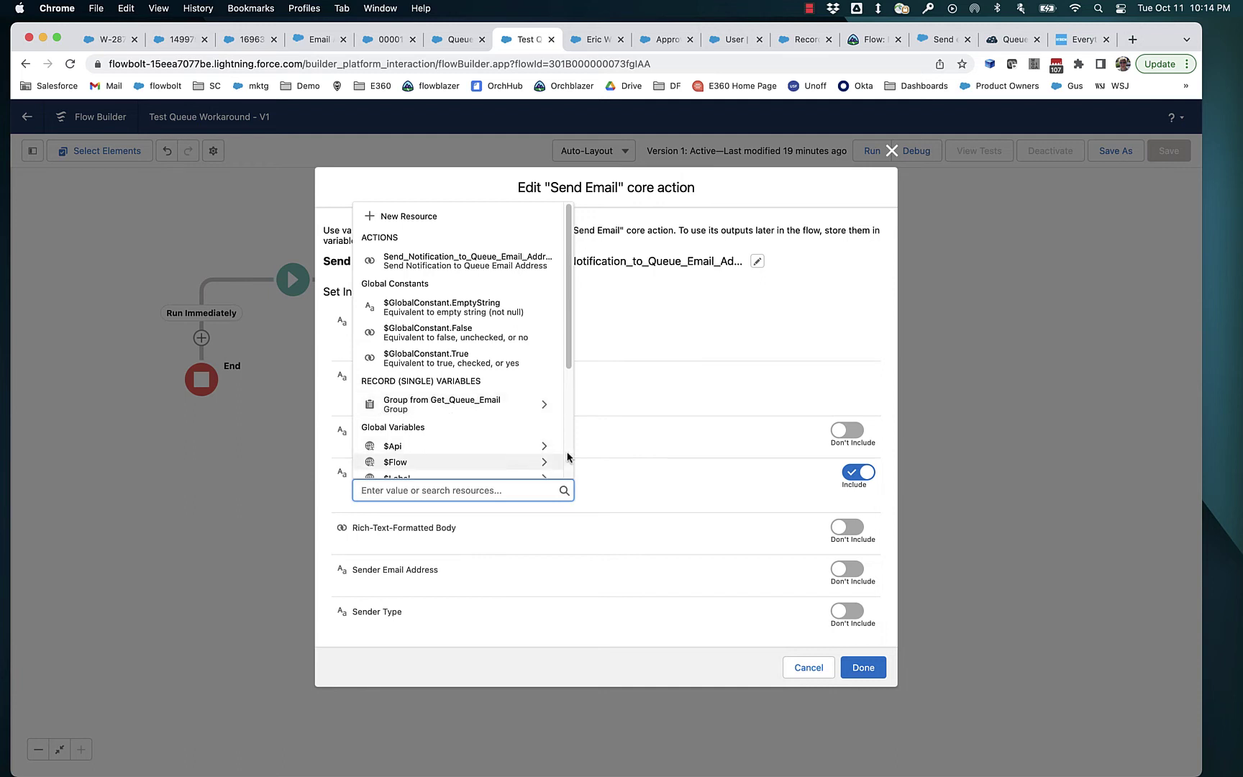
click(547, 411)
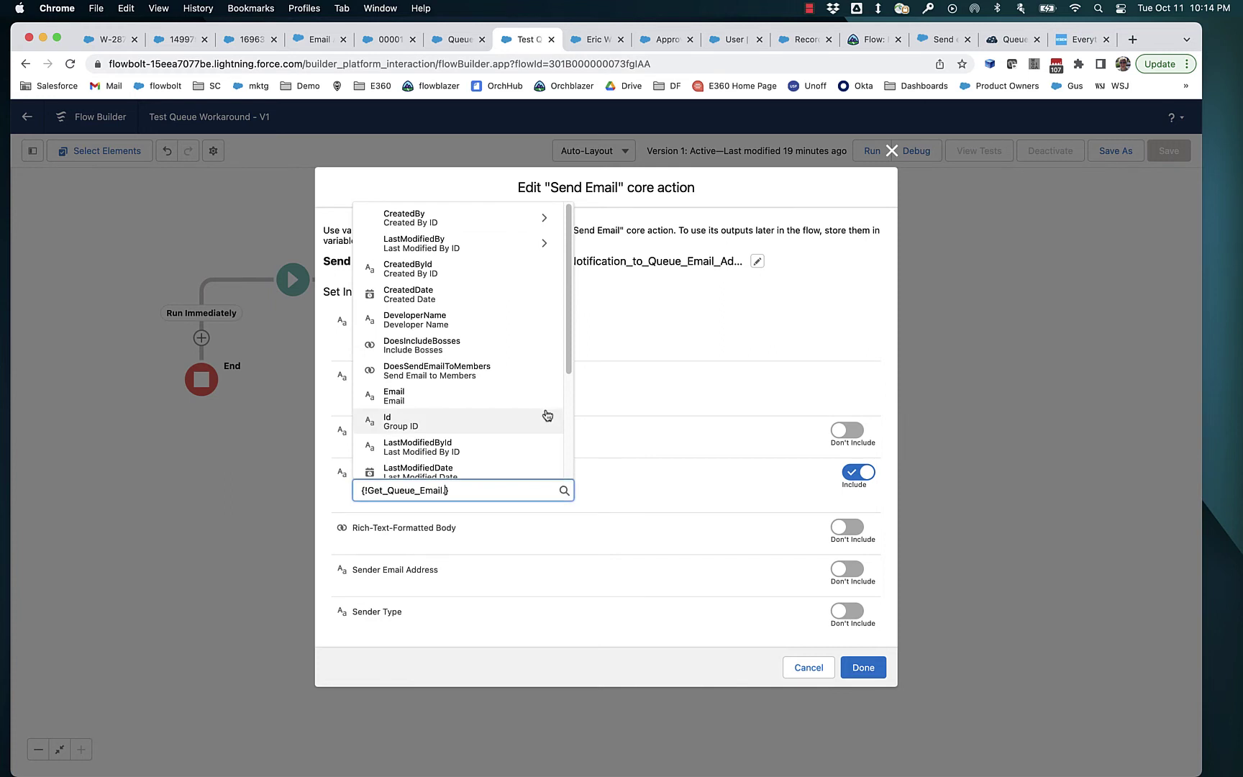
click(457, 404)
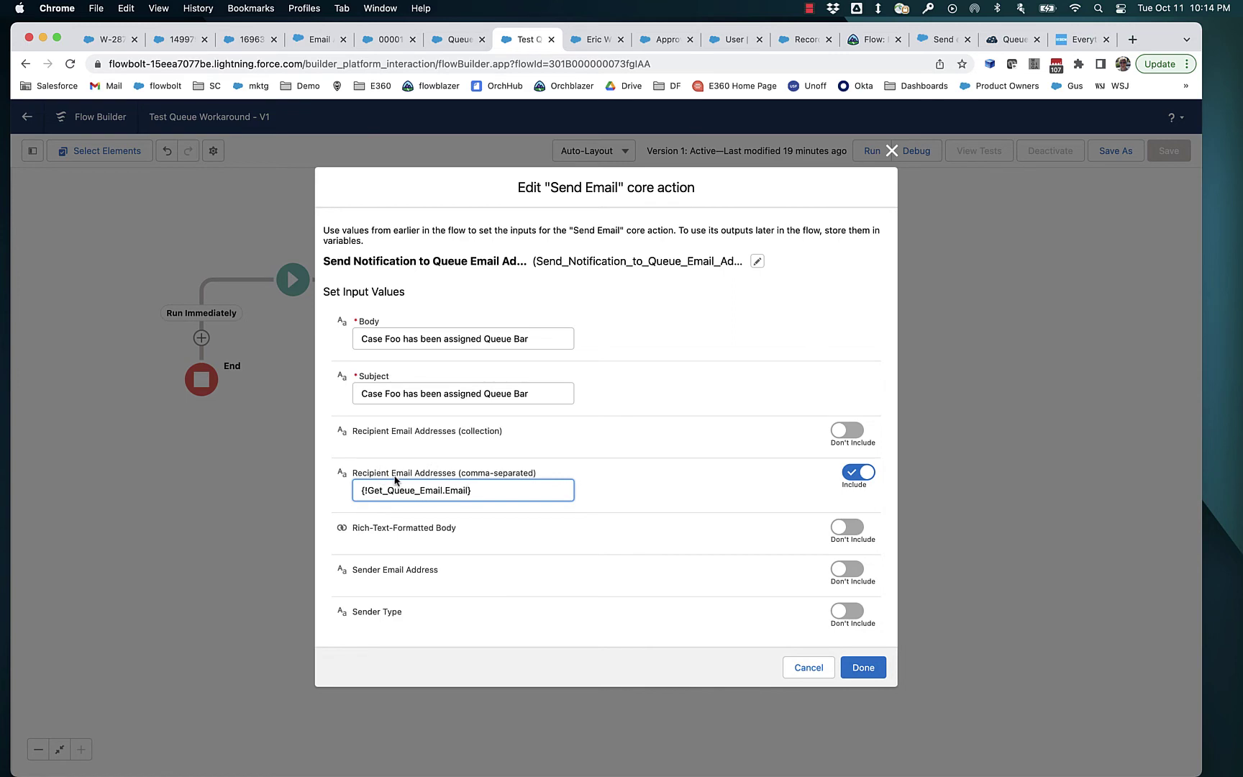
click(857, 670)
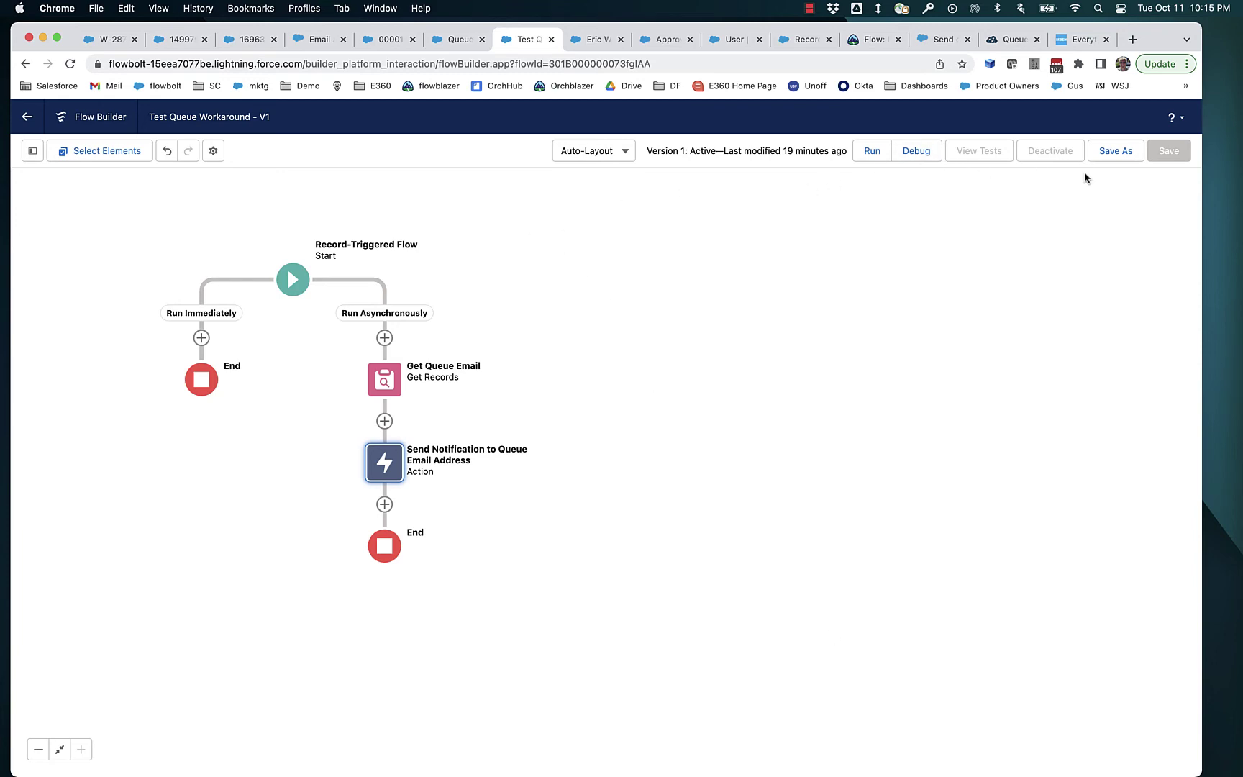
Change the Refund Request case's owner to your own user through Change Owner
click(386, 43)
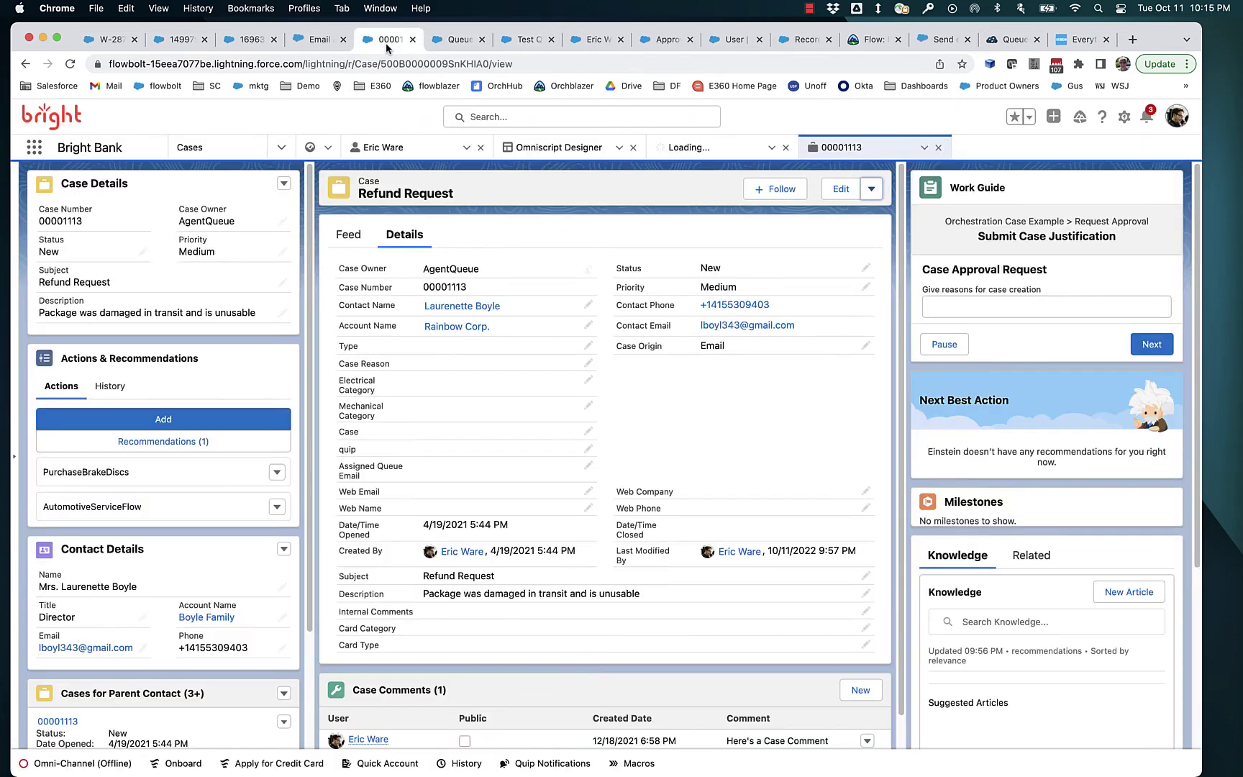
click(836, 194)
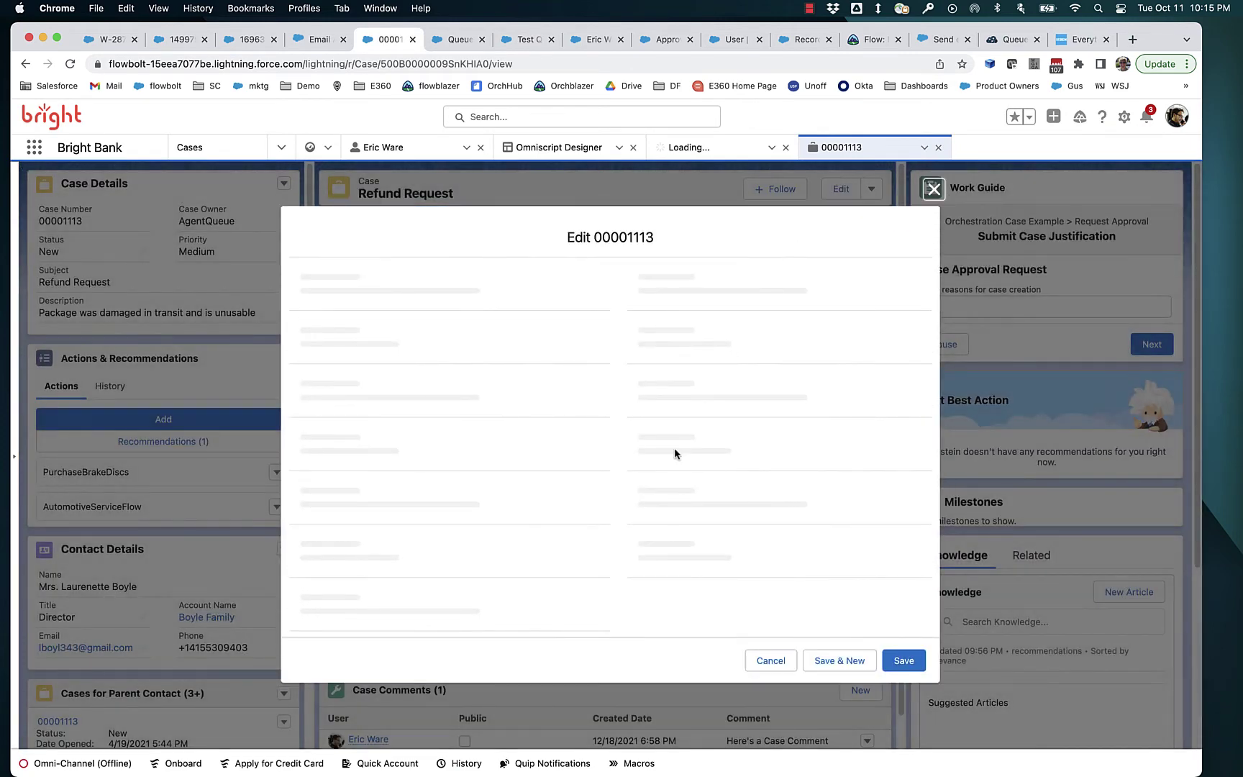
click(771, 671)
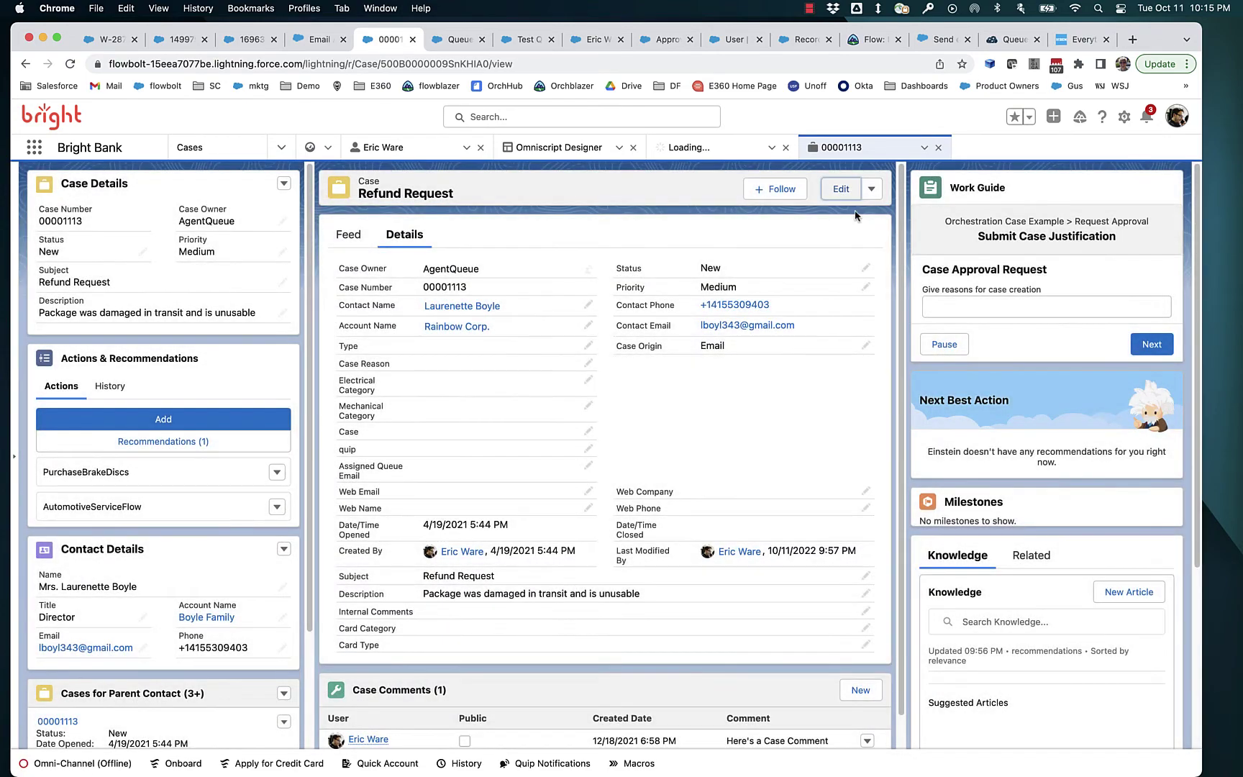
click(871, 189)
click(822, 218)
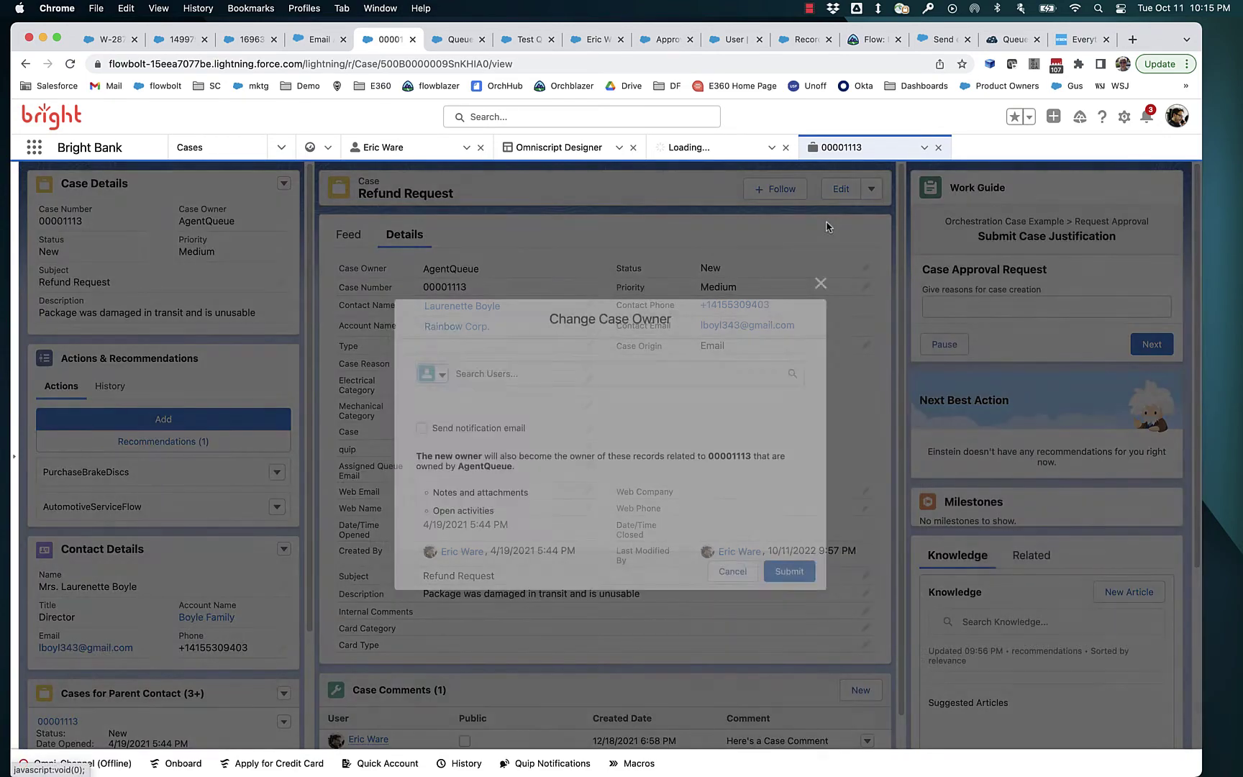
click(459, 380)
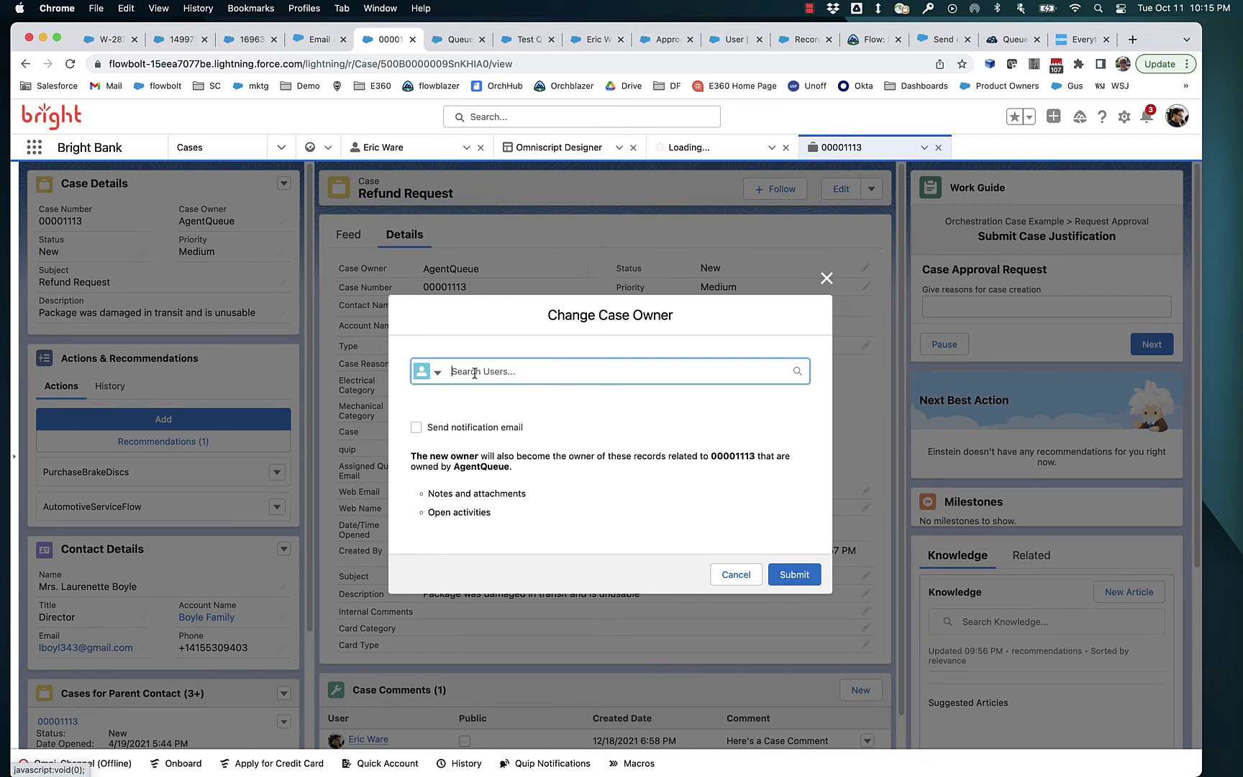
click(512, 408)
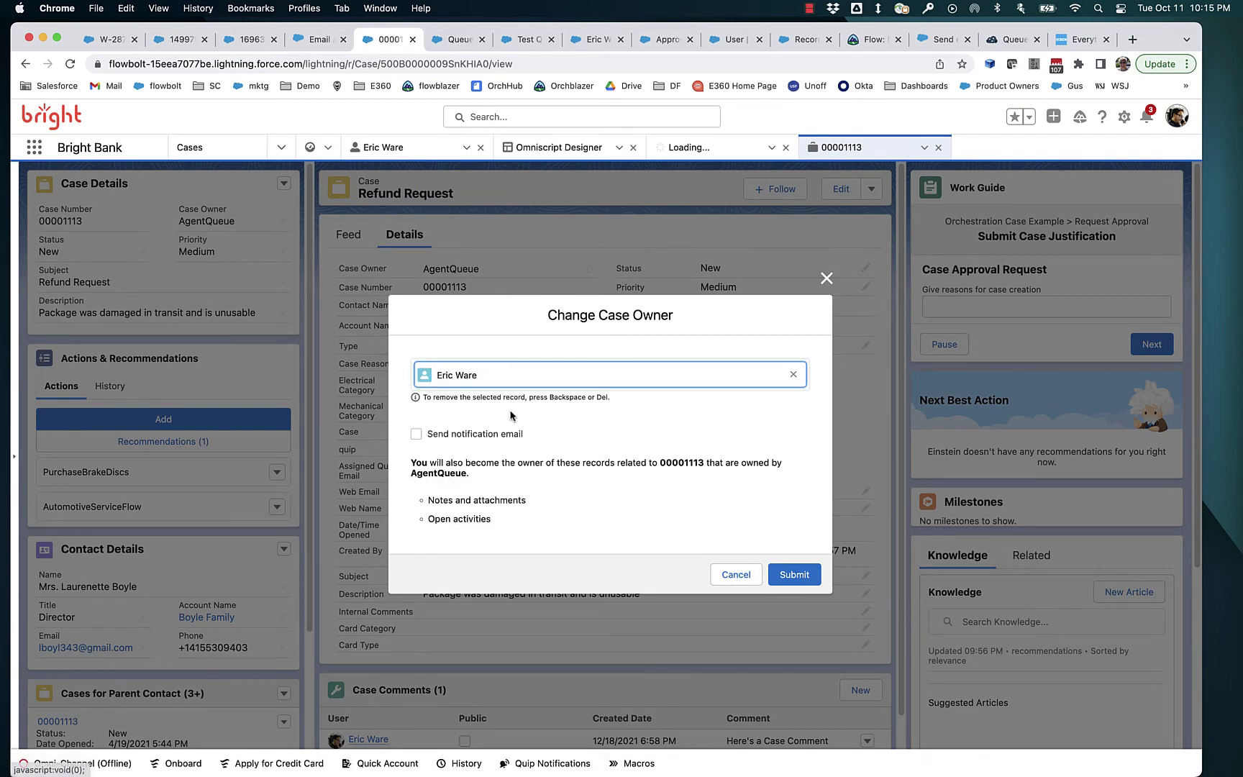
click(796, 573)
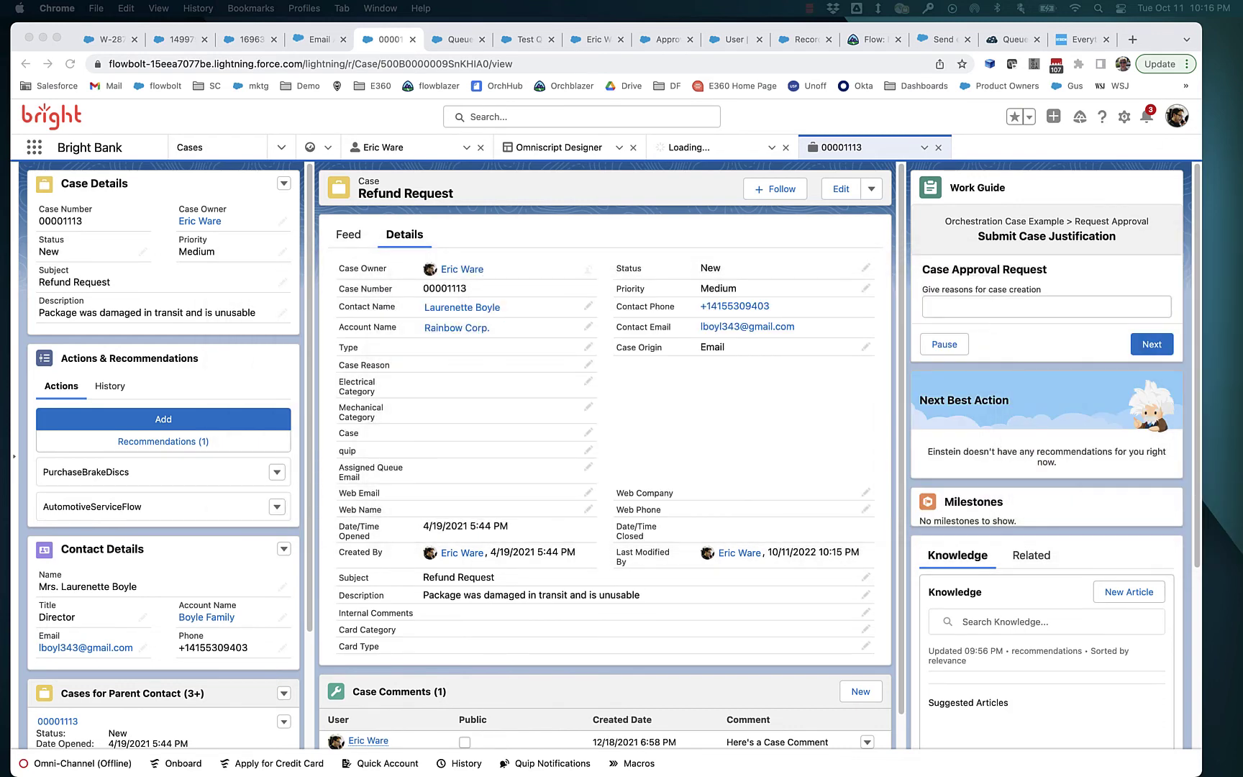
Glance at the Gmail inbox and queue settings, then return to case 00001113
drag(1242, 417, 766, 428)
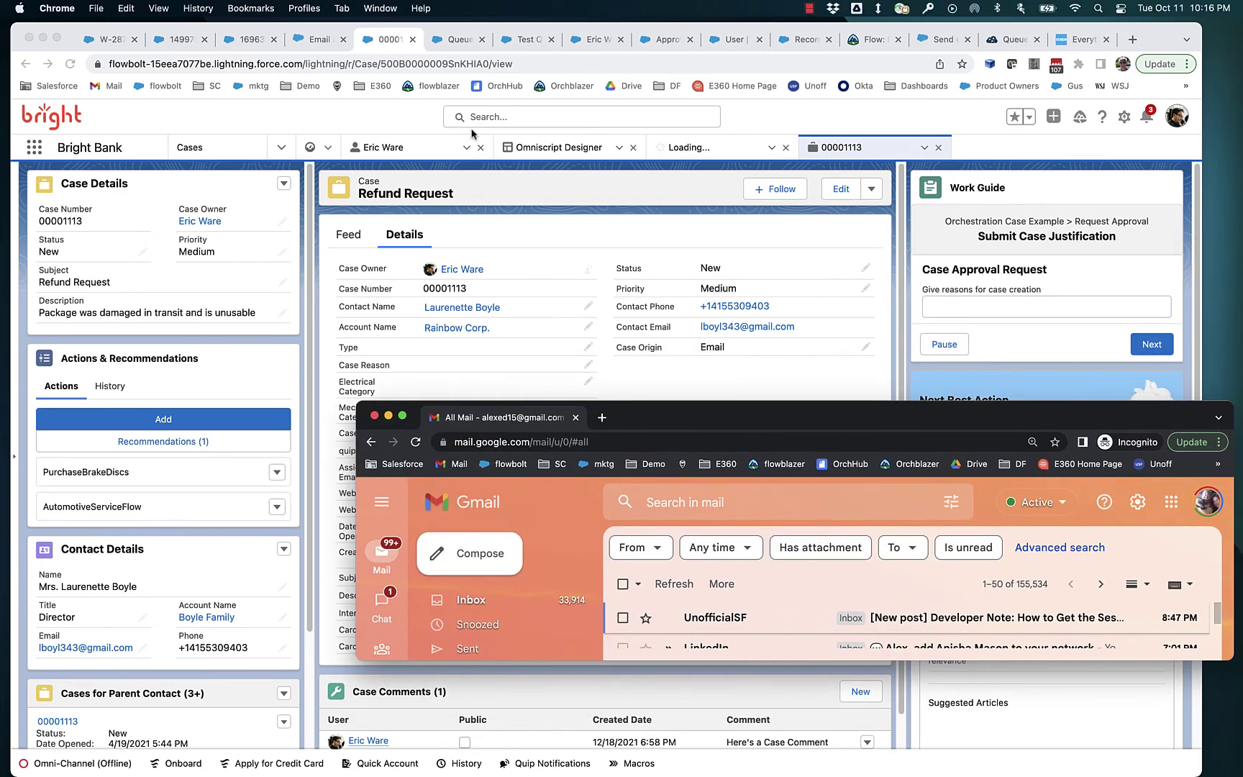
click(446, 47)
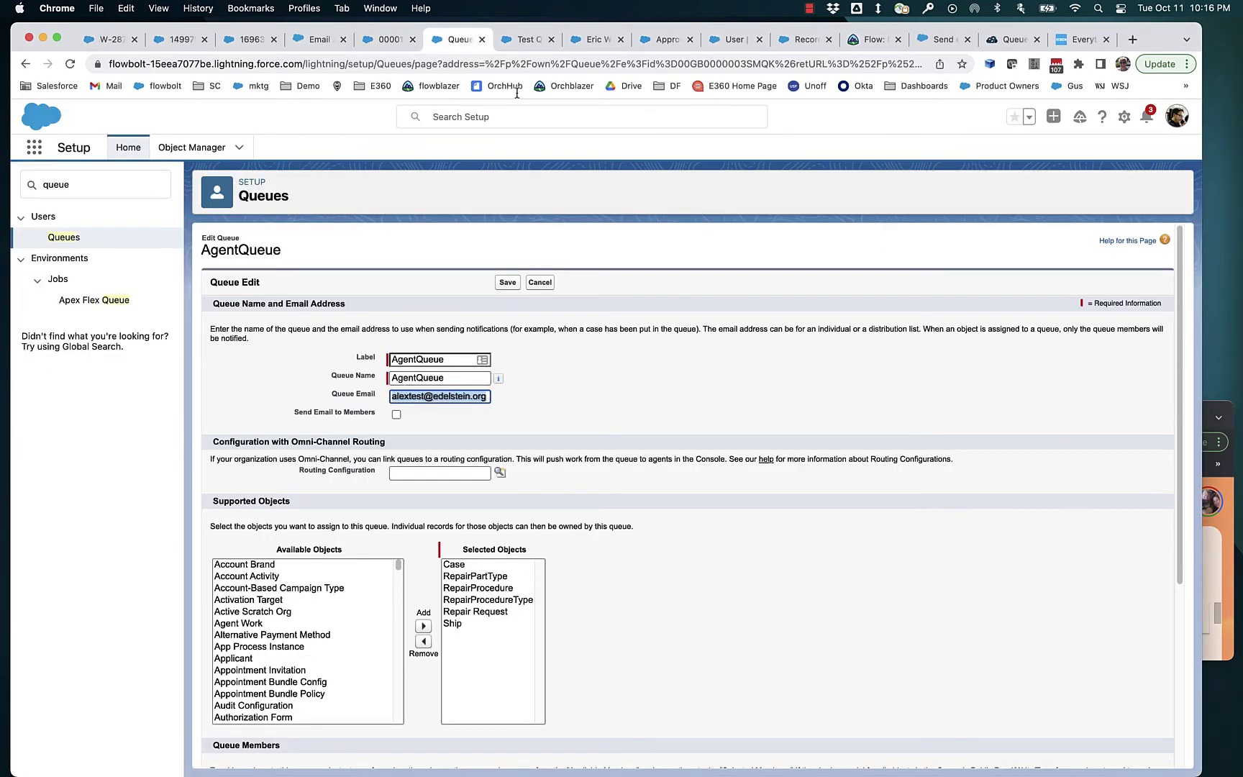
click(1208, 574)
click(384, 41)
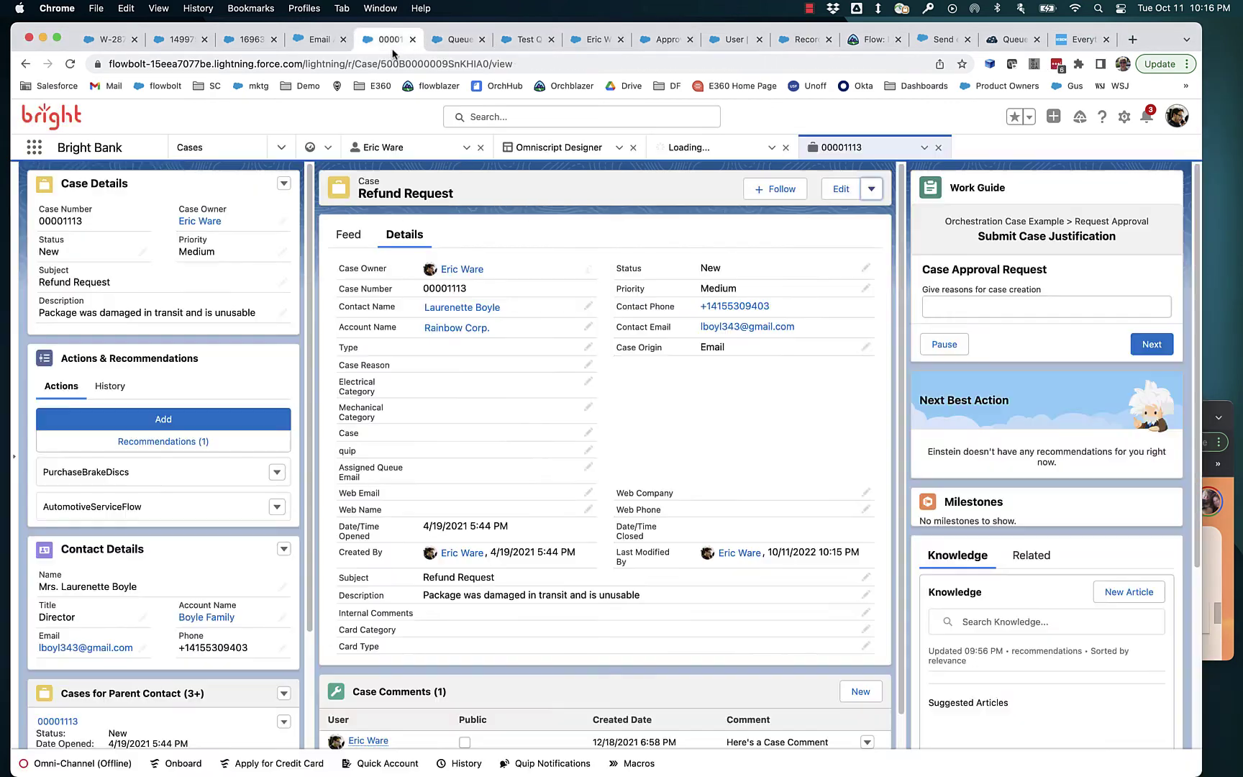
Reassign case 00001113 to the queue AgentQueue, searching queues for 'Agent'
click(871, 188)
click(835, 219)
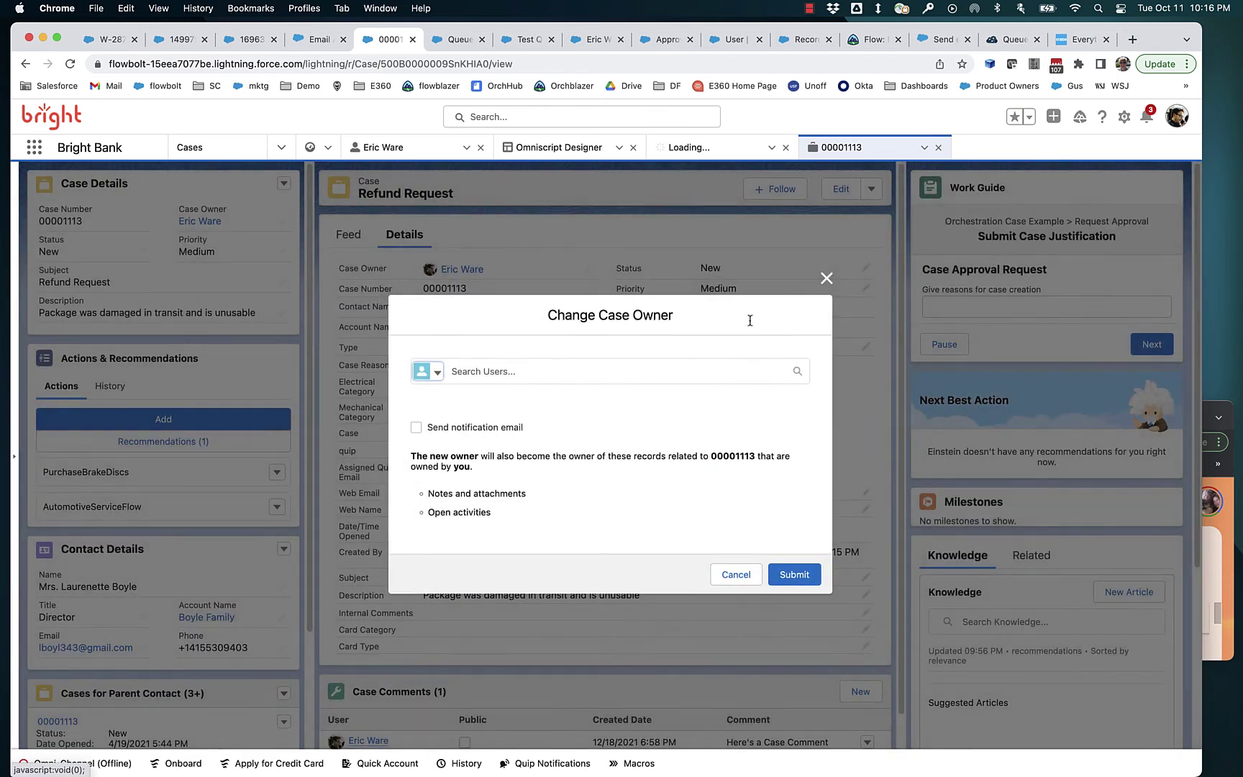
click(437, 372)
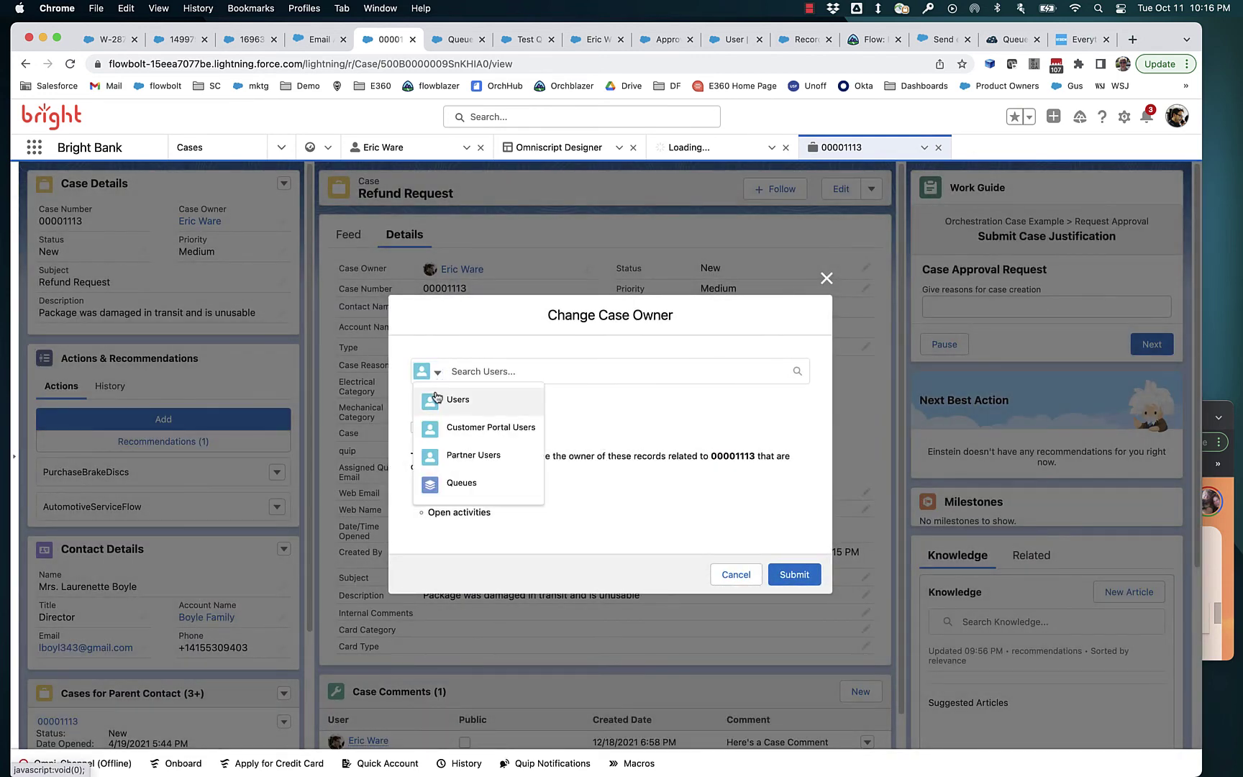
click(462, 482)
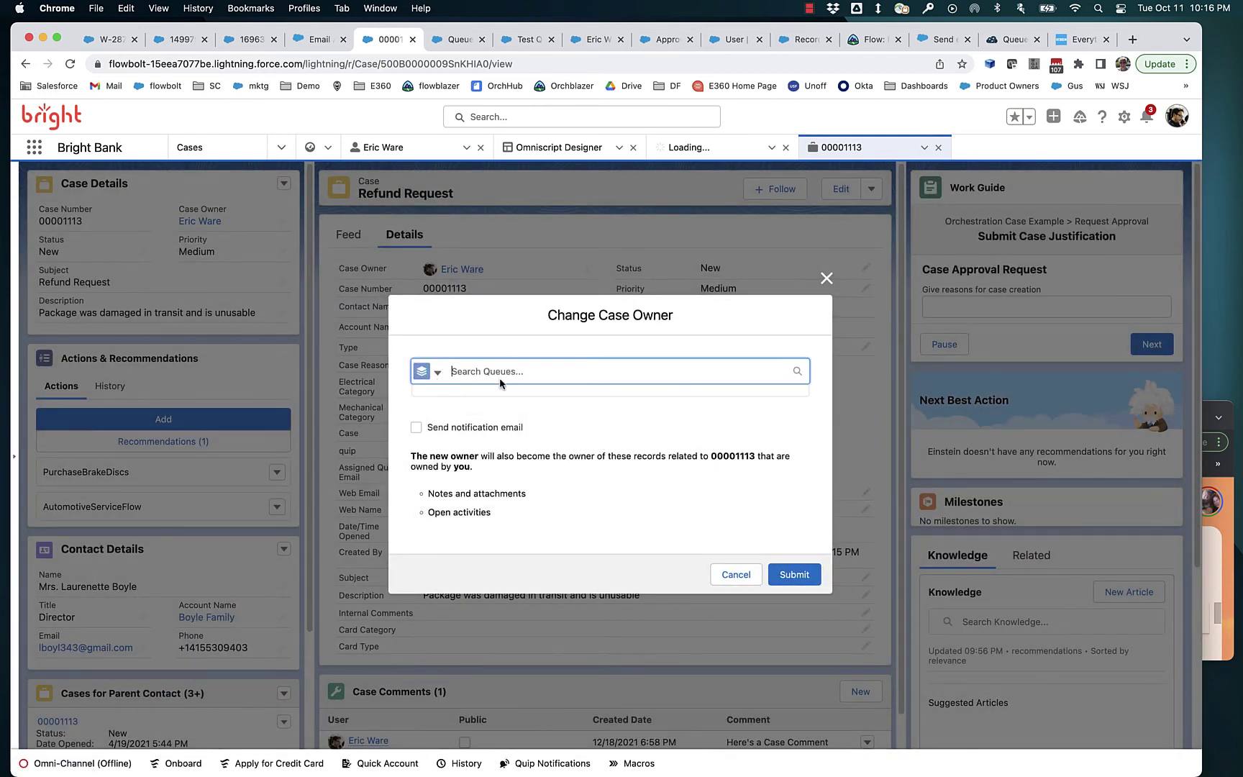
text(Agent)
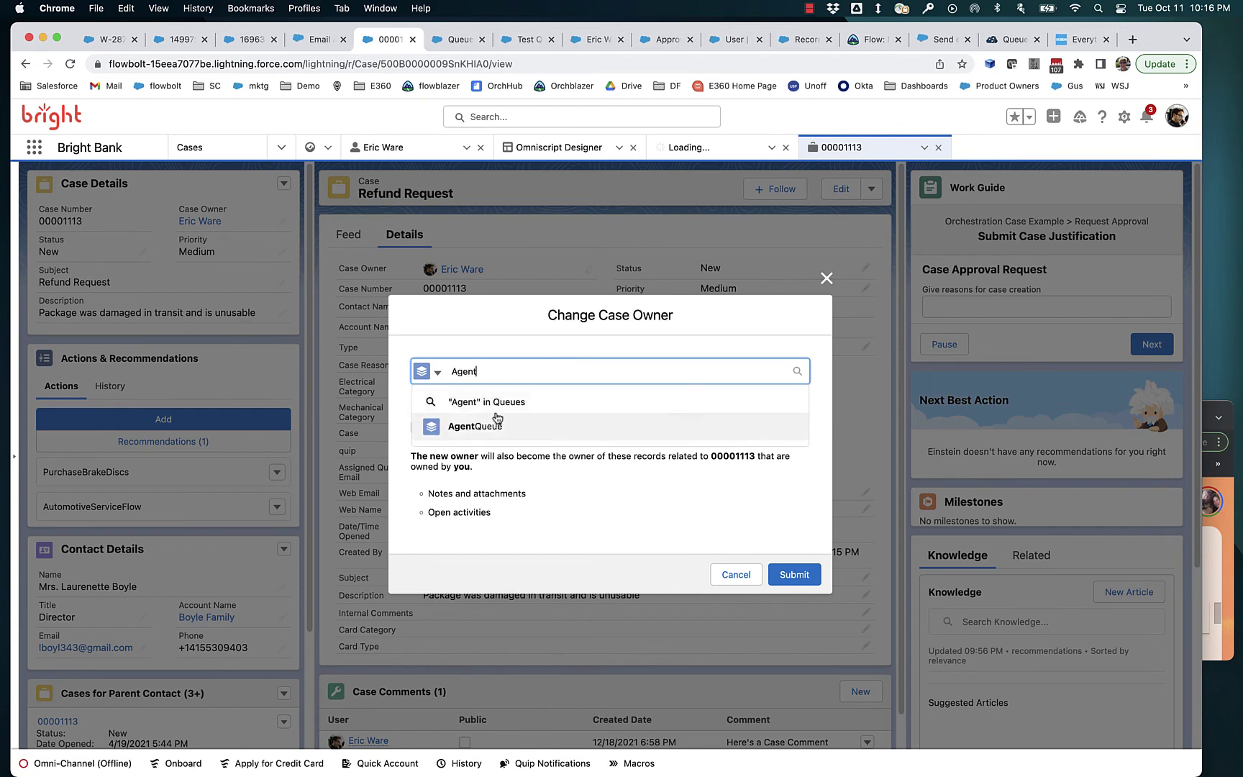
click(496, 422)
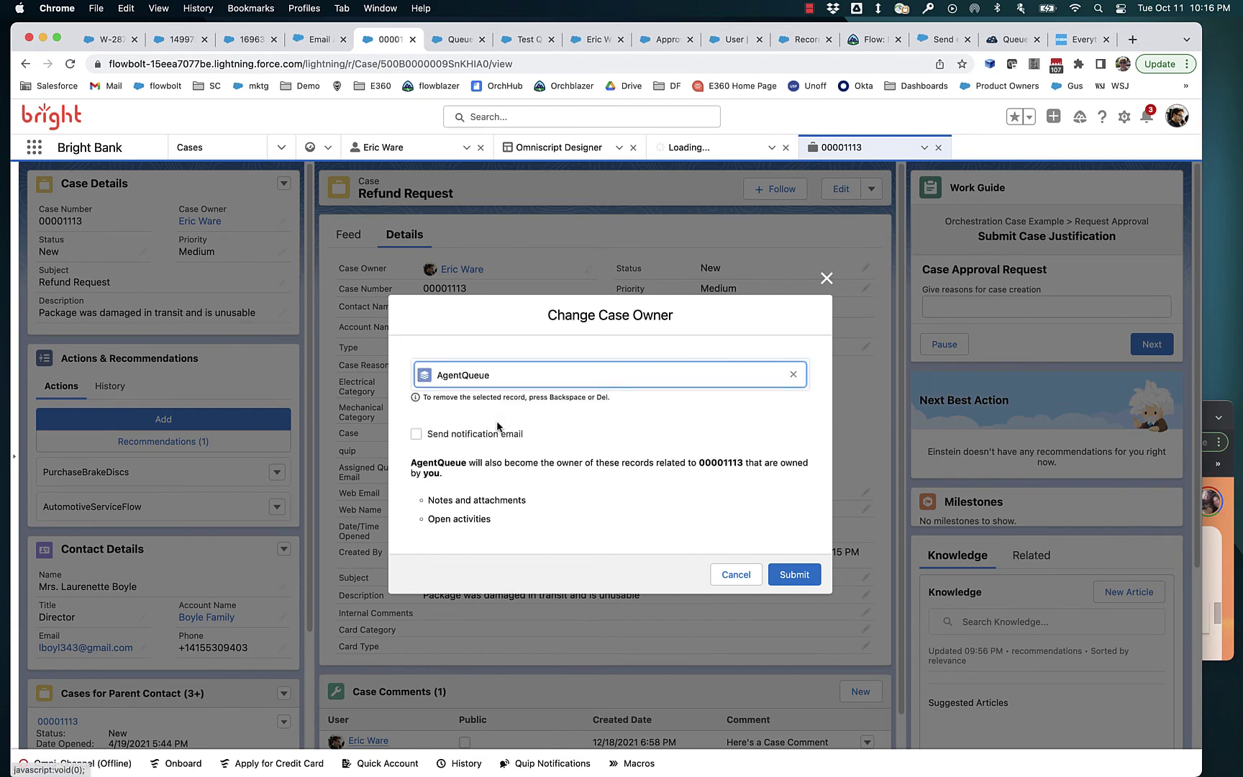
click(797, 575)
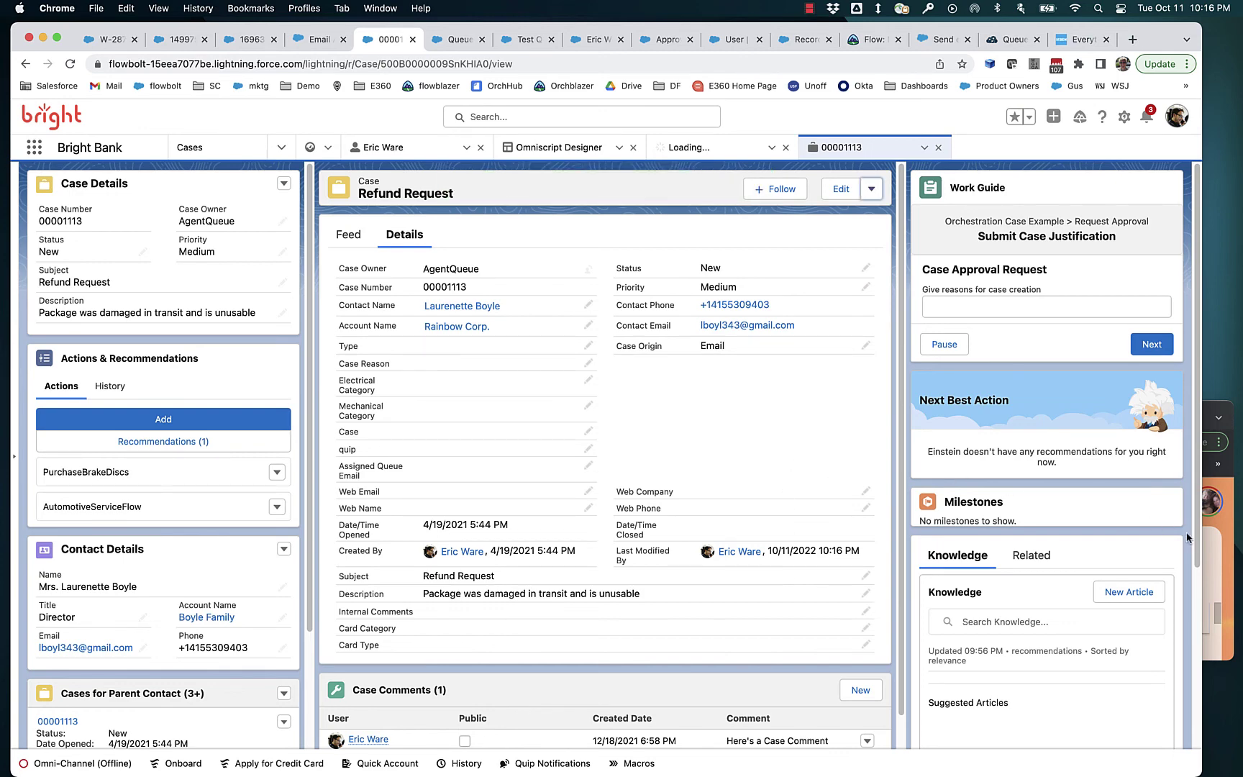
In Gmail's Spam folder, open the 'Case Foo has been assigned Queue Bar' email
click(1207, 543)
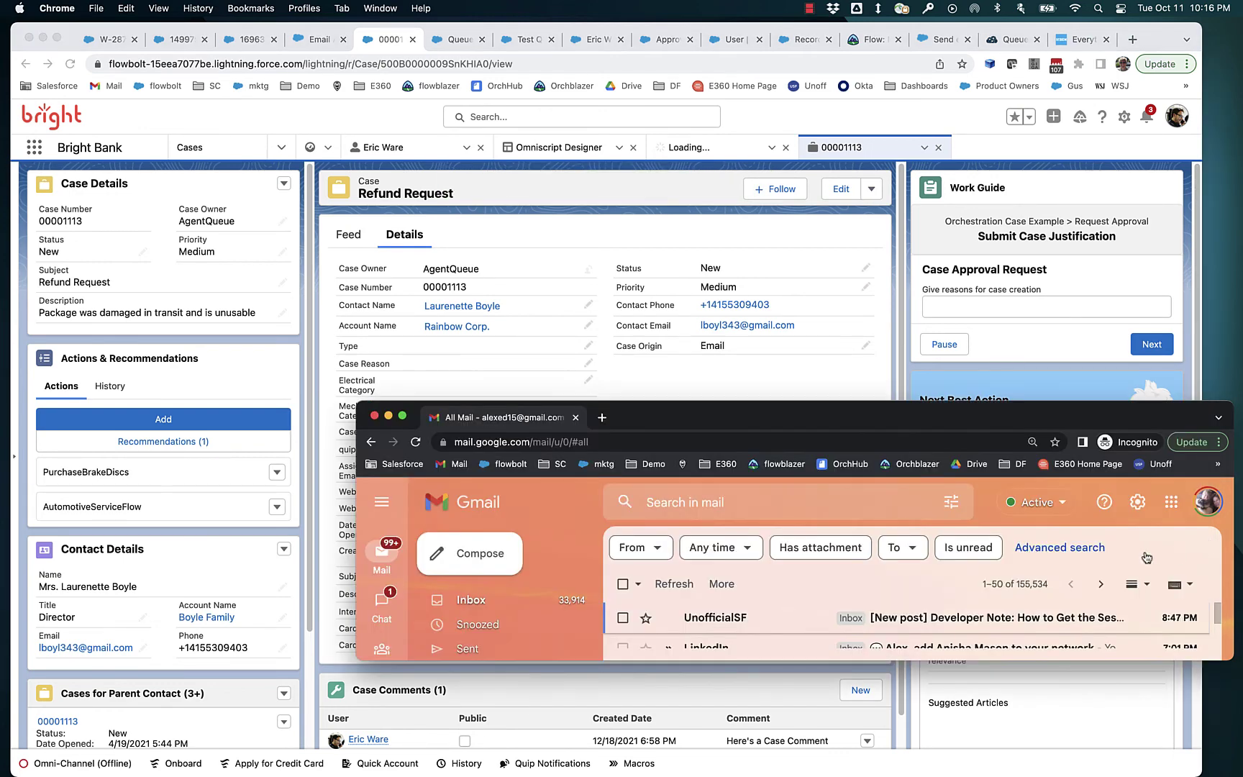
scroll(504, 618, down, 3)
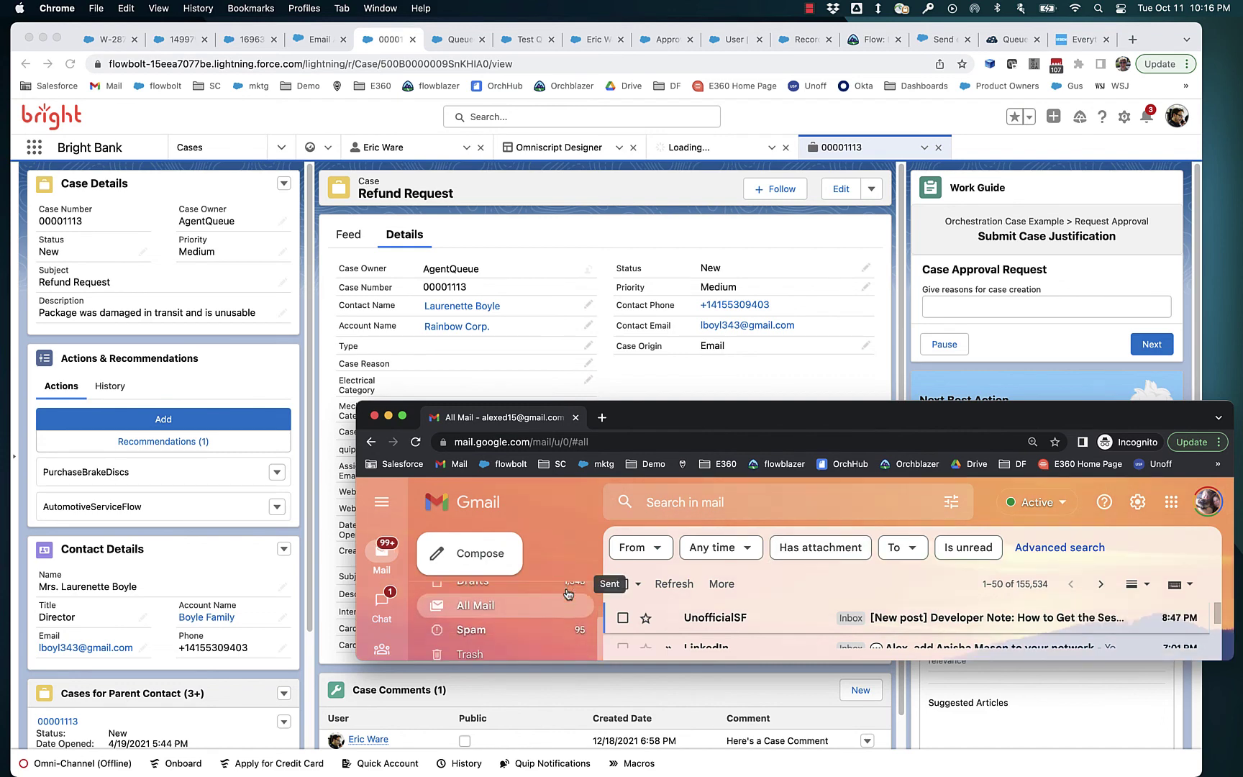
click(505, 630)
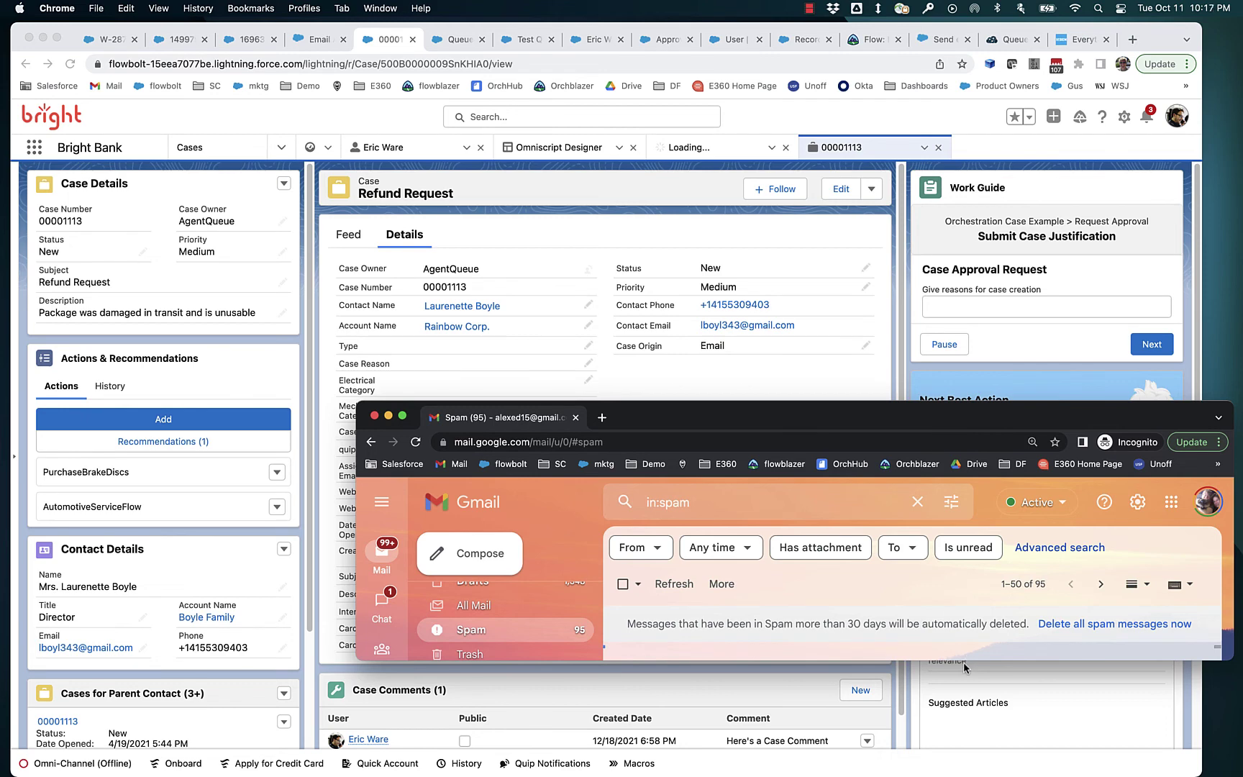
drag(955, 660, 964, 696)
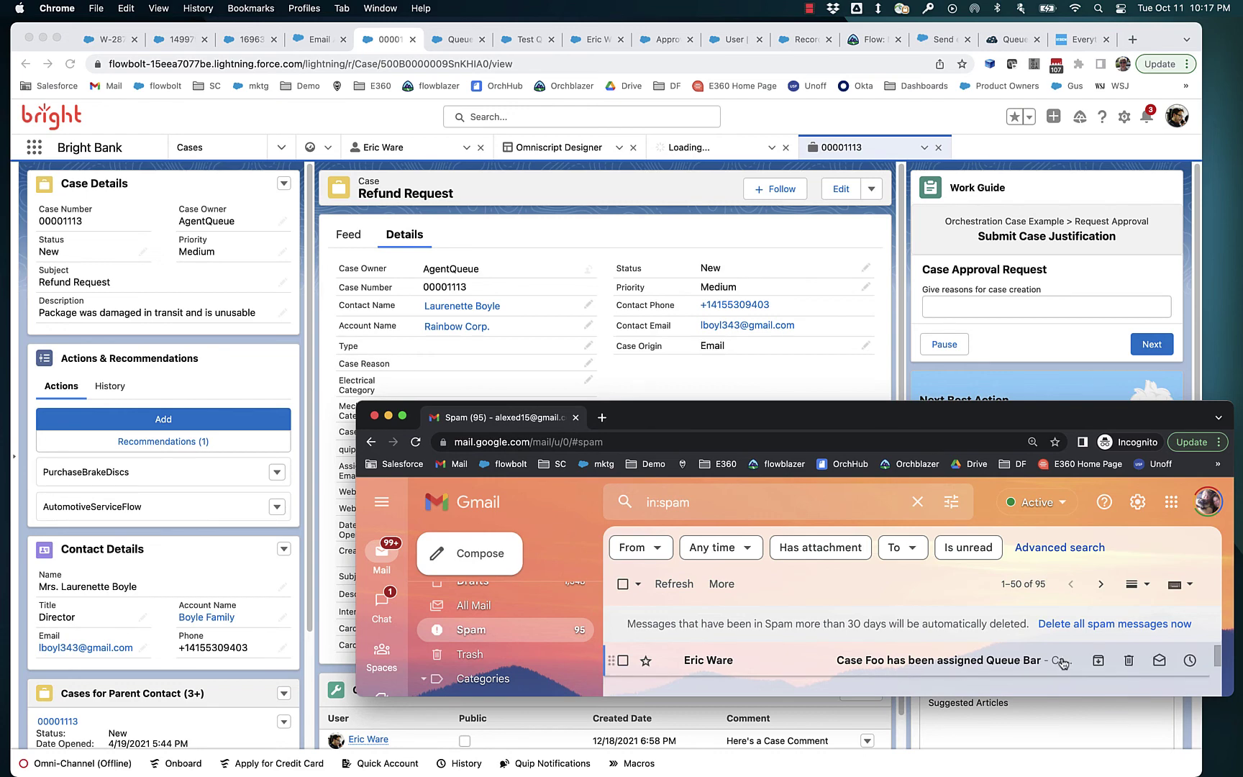
click(781, 666)
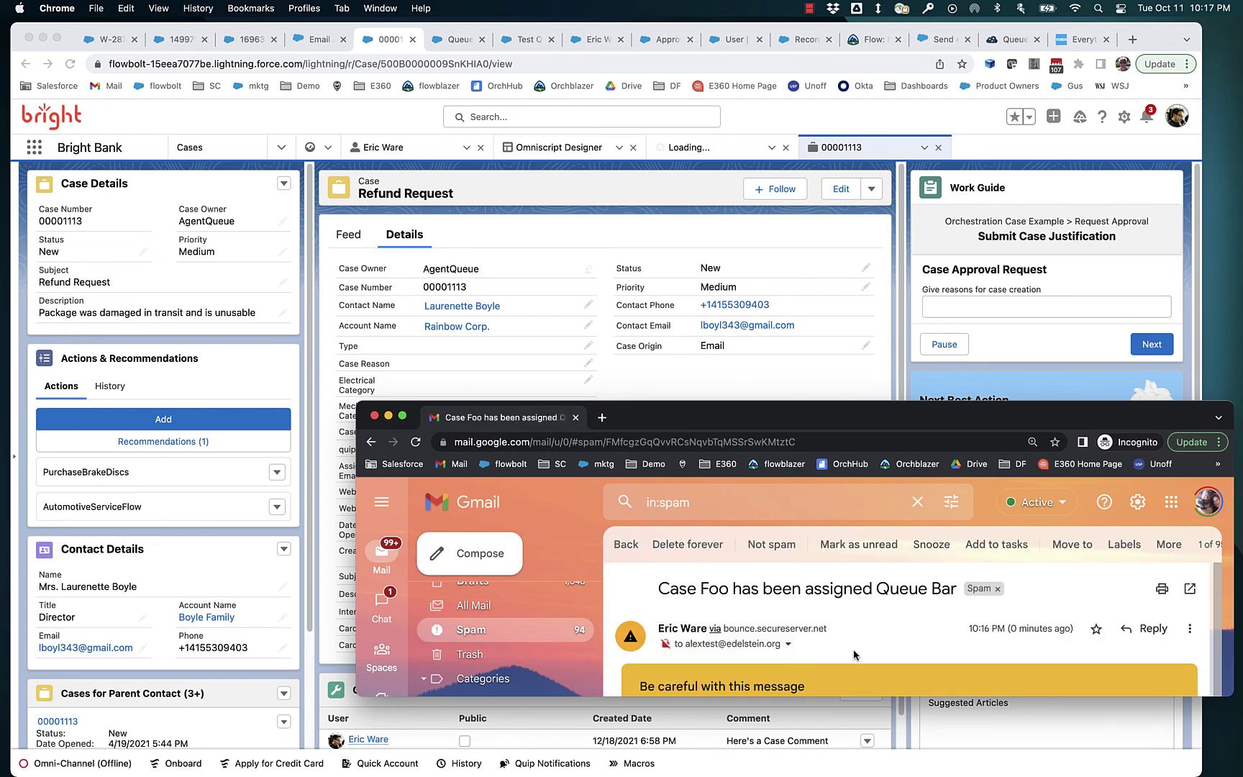
Mark the notification as safe and move it out of Spam into the Inbox
scroll(933, 651, down, 1)
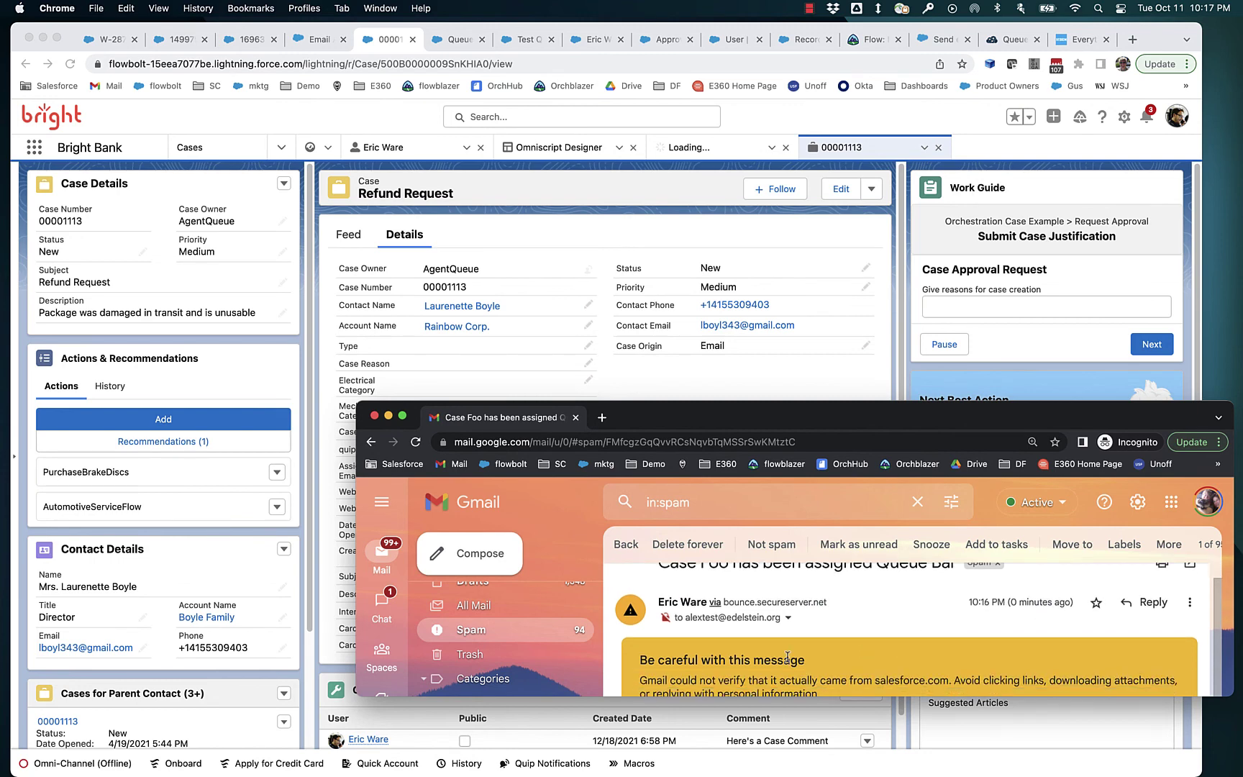
scroll(787, 656, down, 1)
scroll(820, 645, down, 1)
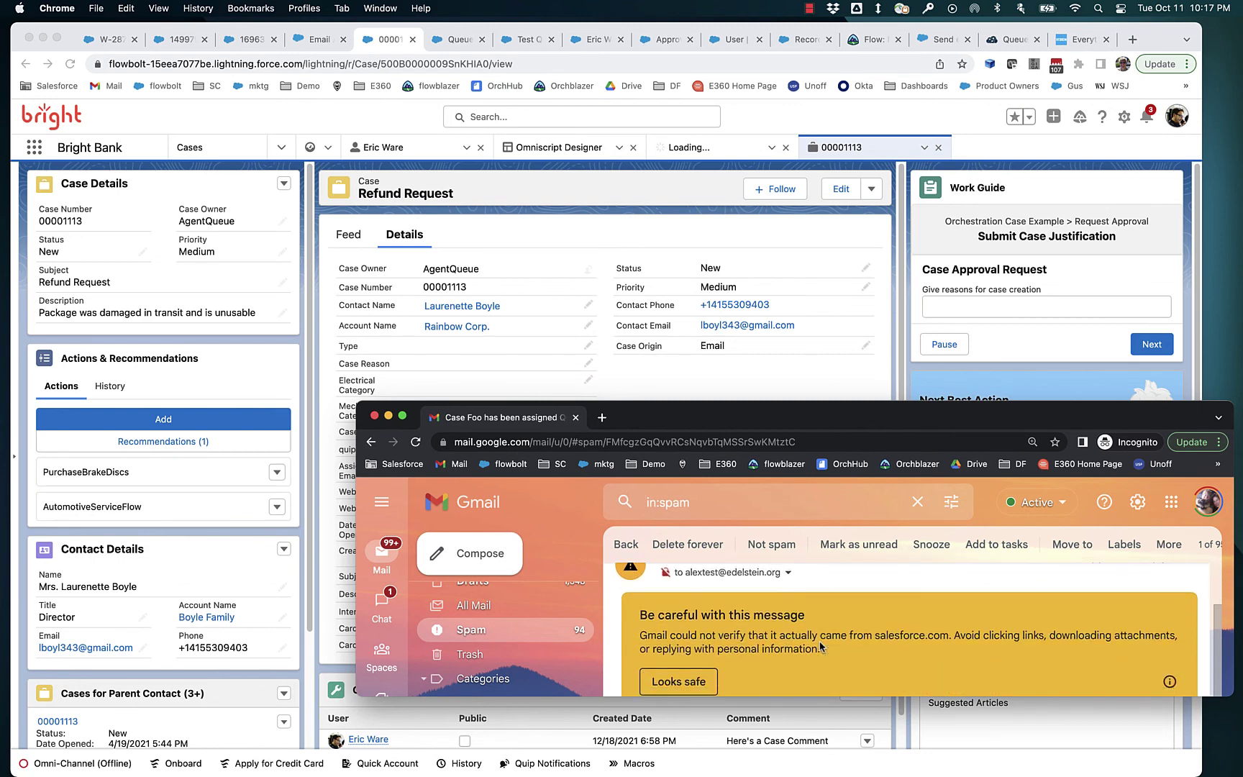
click(679, 683)
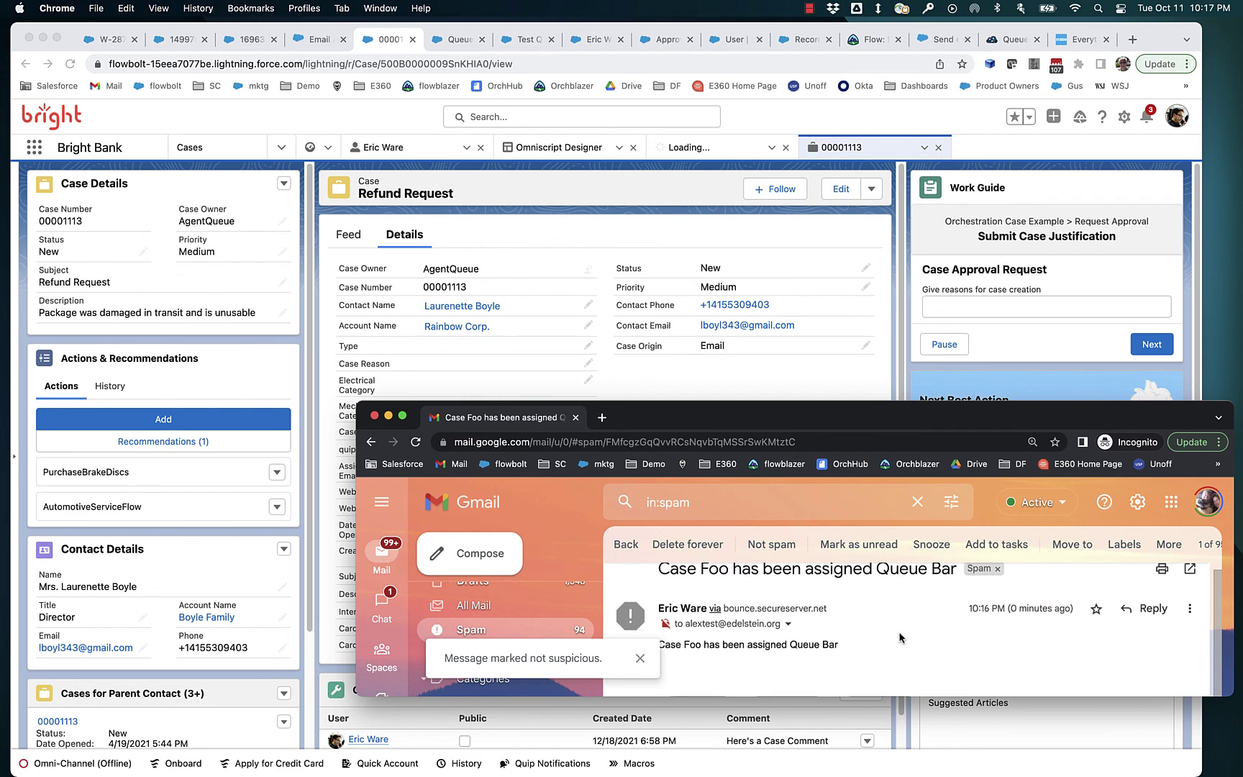
scroll(900, 637, down, 2)
scroll(988, 614, up, 2)
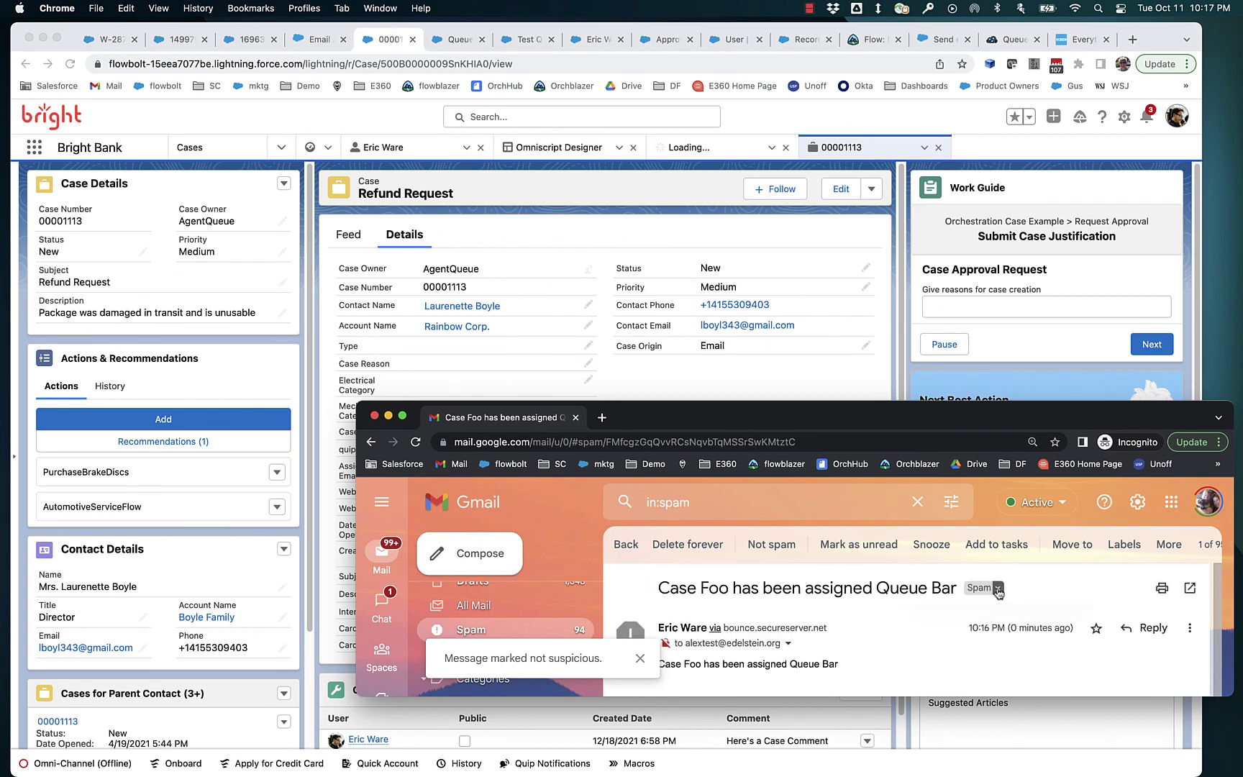
click(1010, 588)
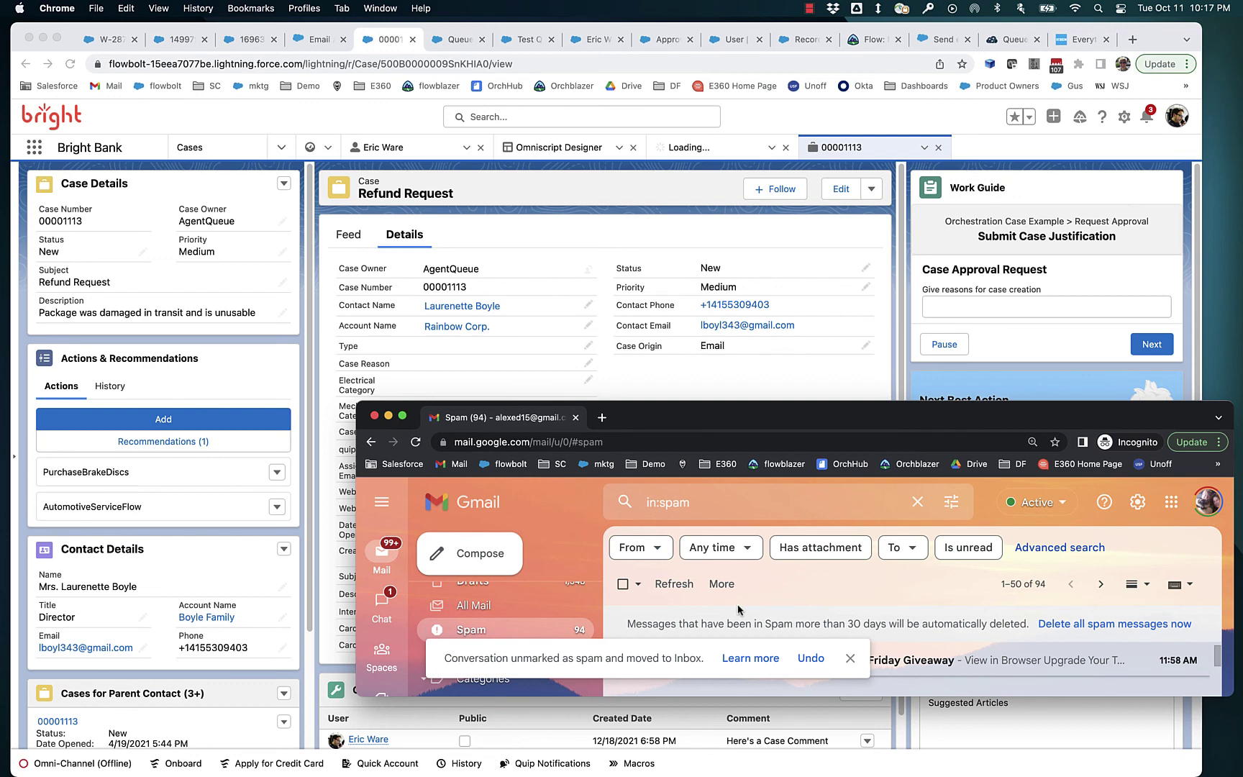
click(850, 658)
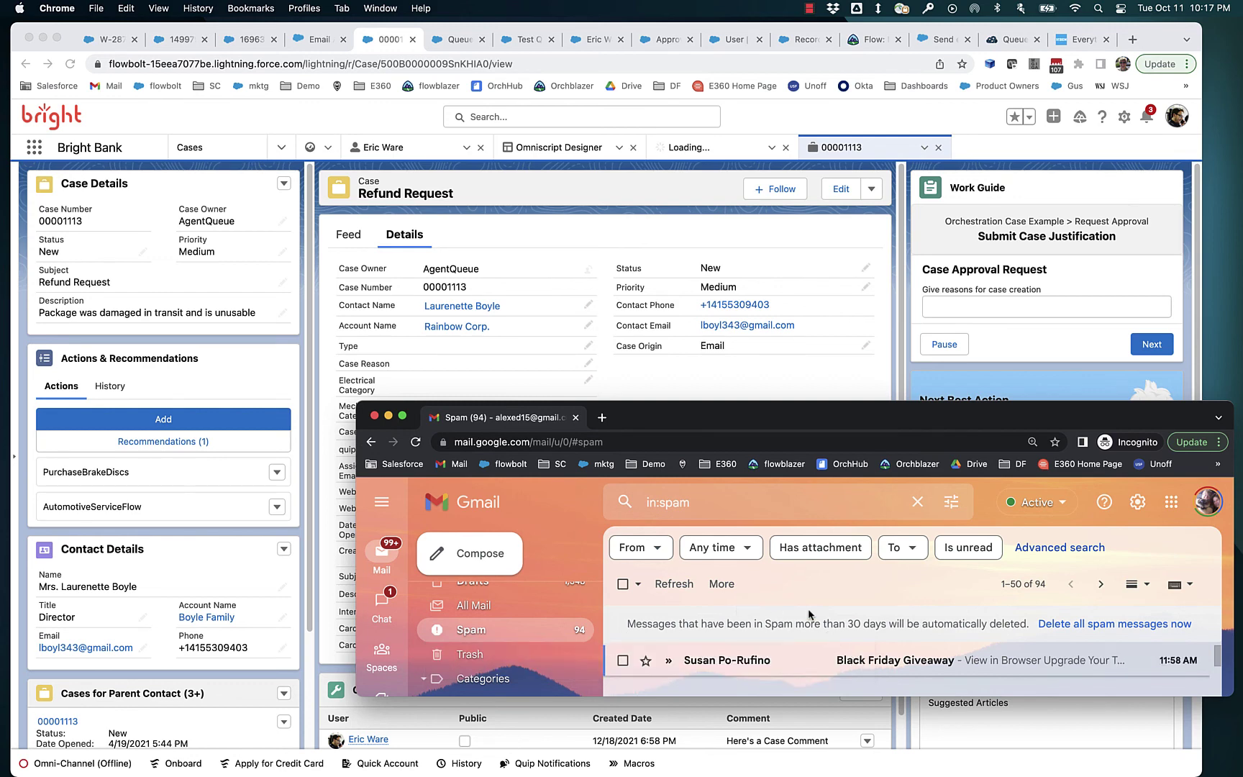
Reopen the Case Foo email from All Mail and select its recipient address
click(497, 606)
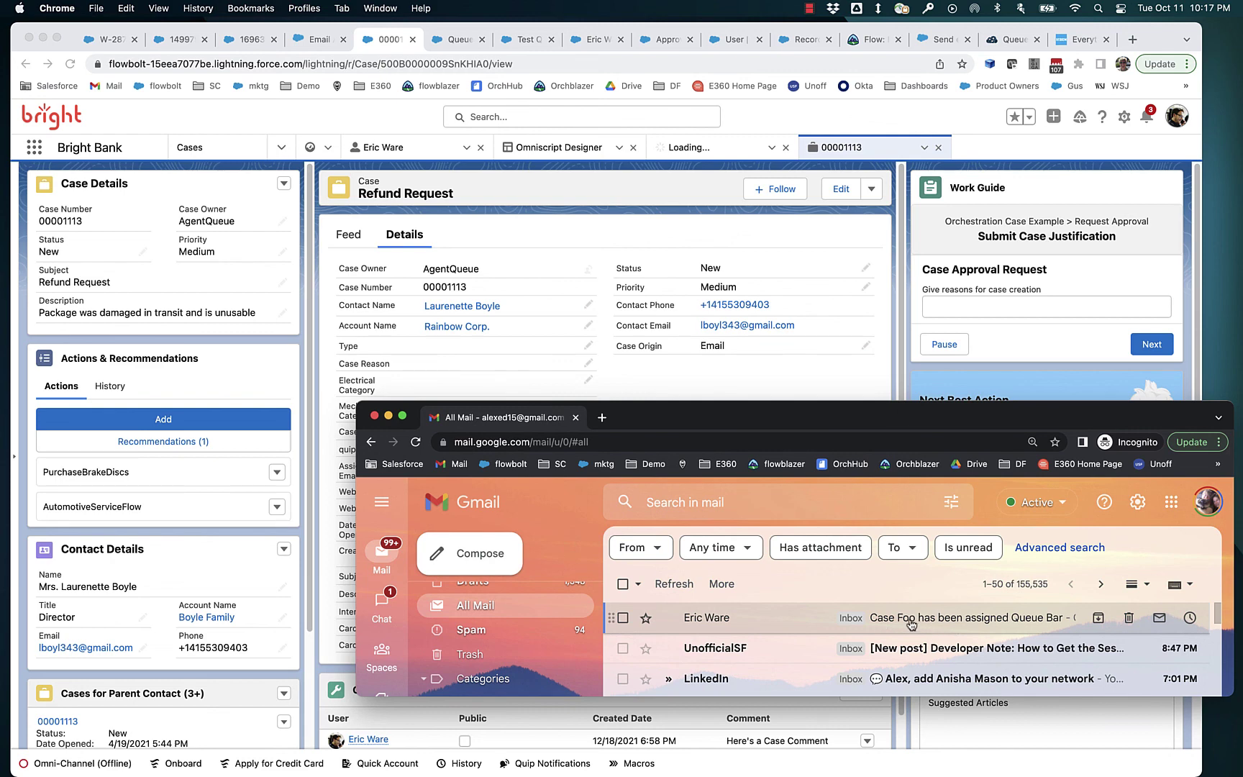
click(912, 625)
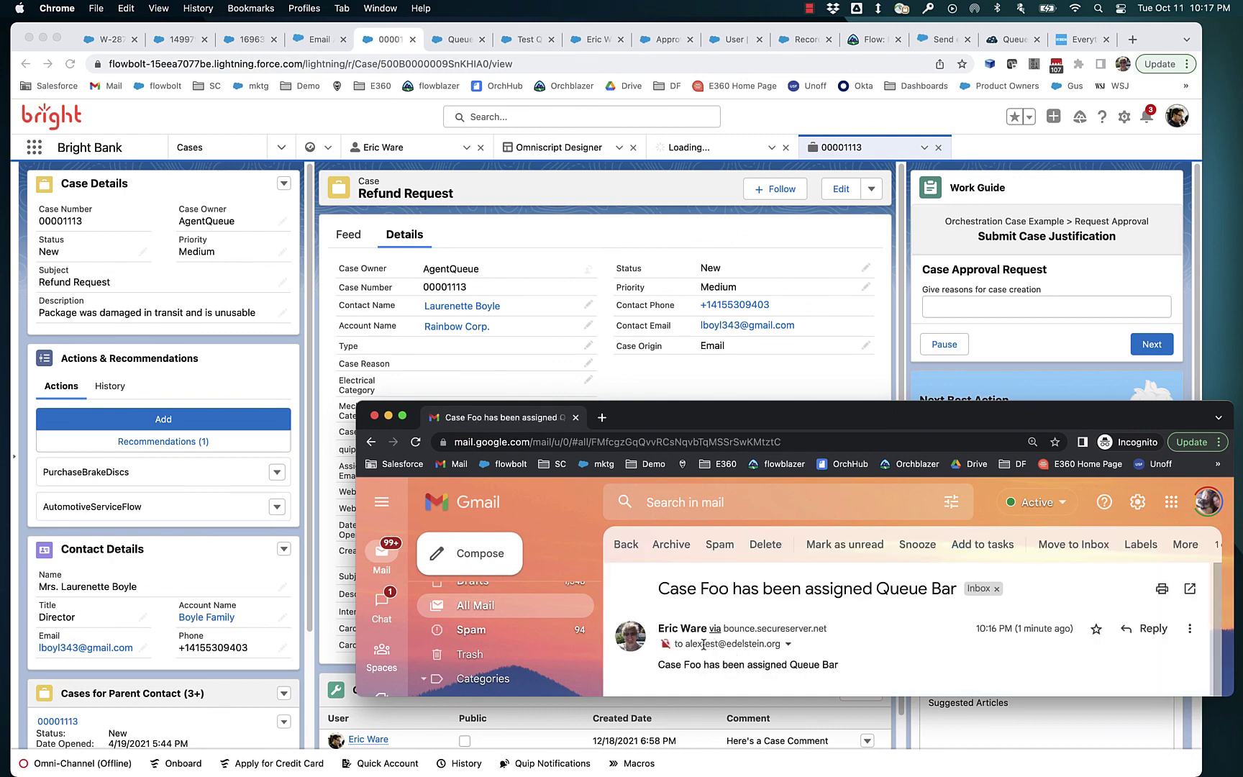
drag(696, 646, 782, 648)
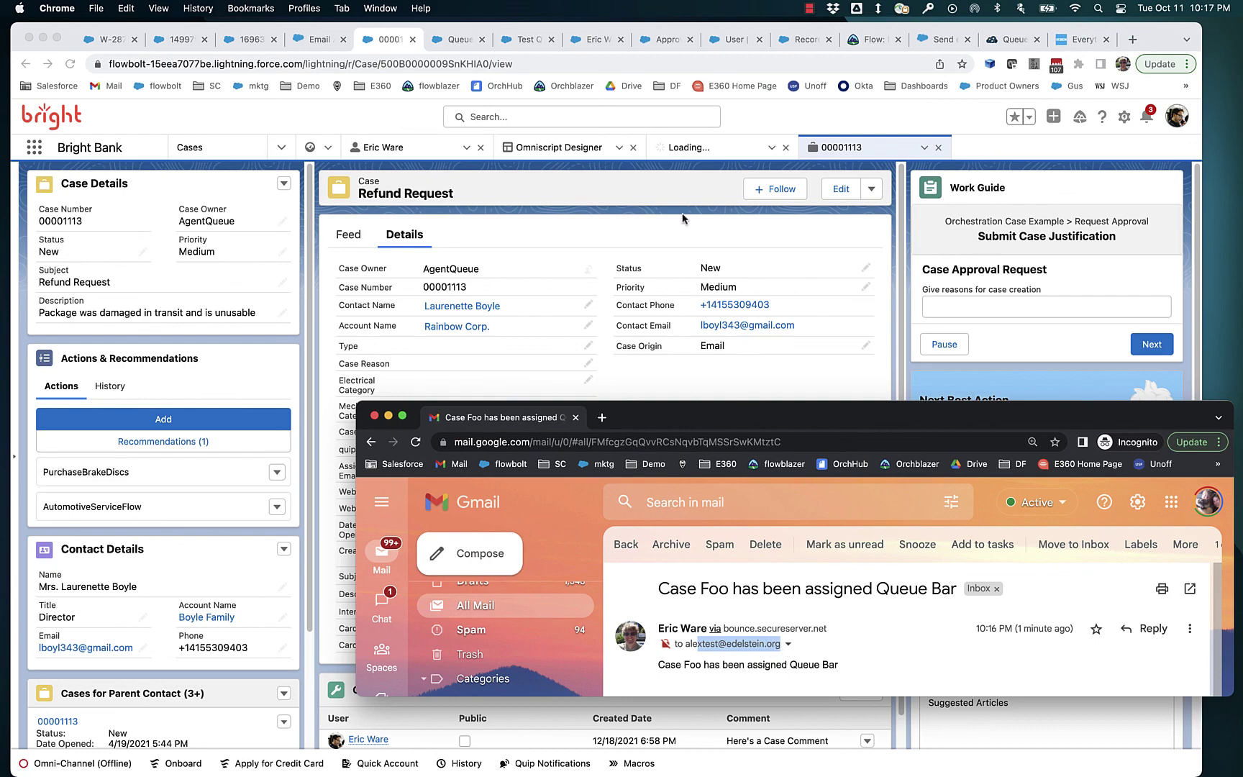
click(459, 43)
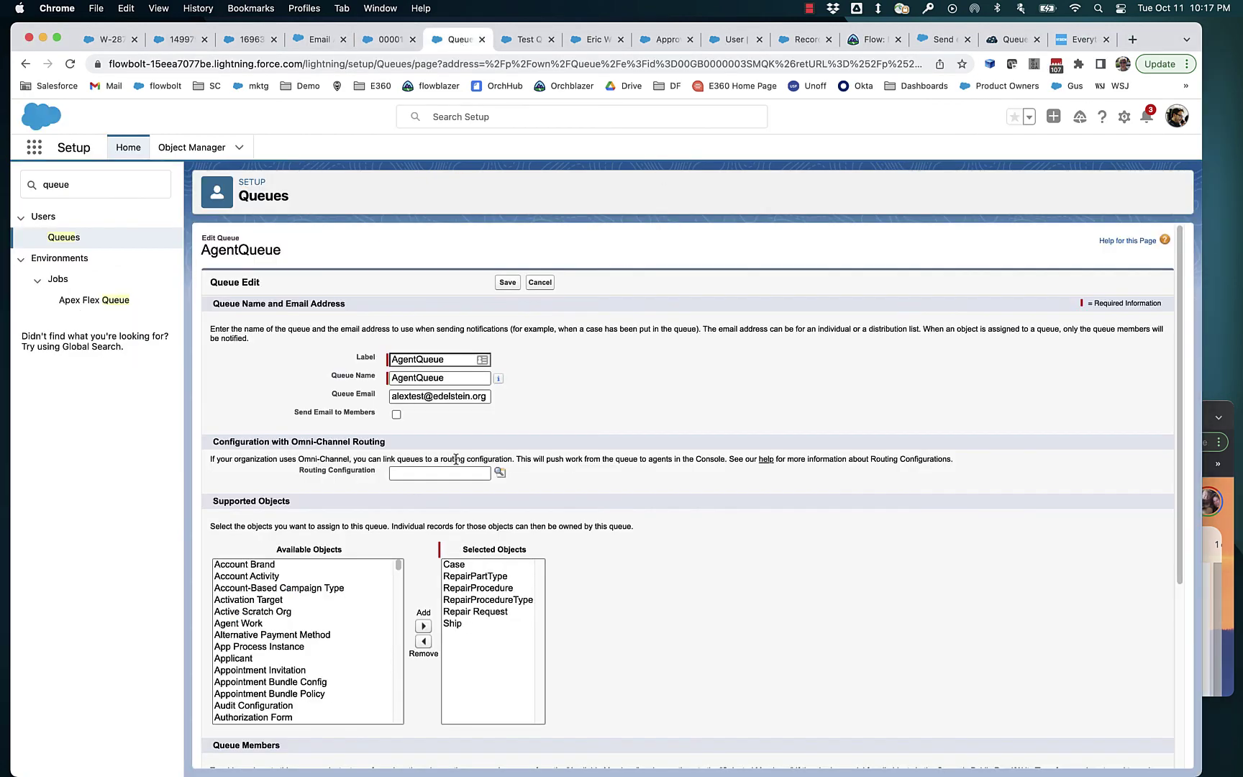
scroll(410, 507, down, 5)
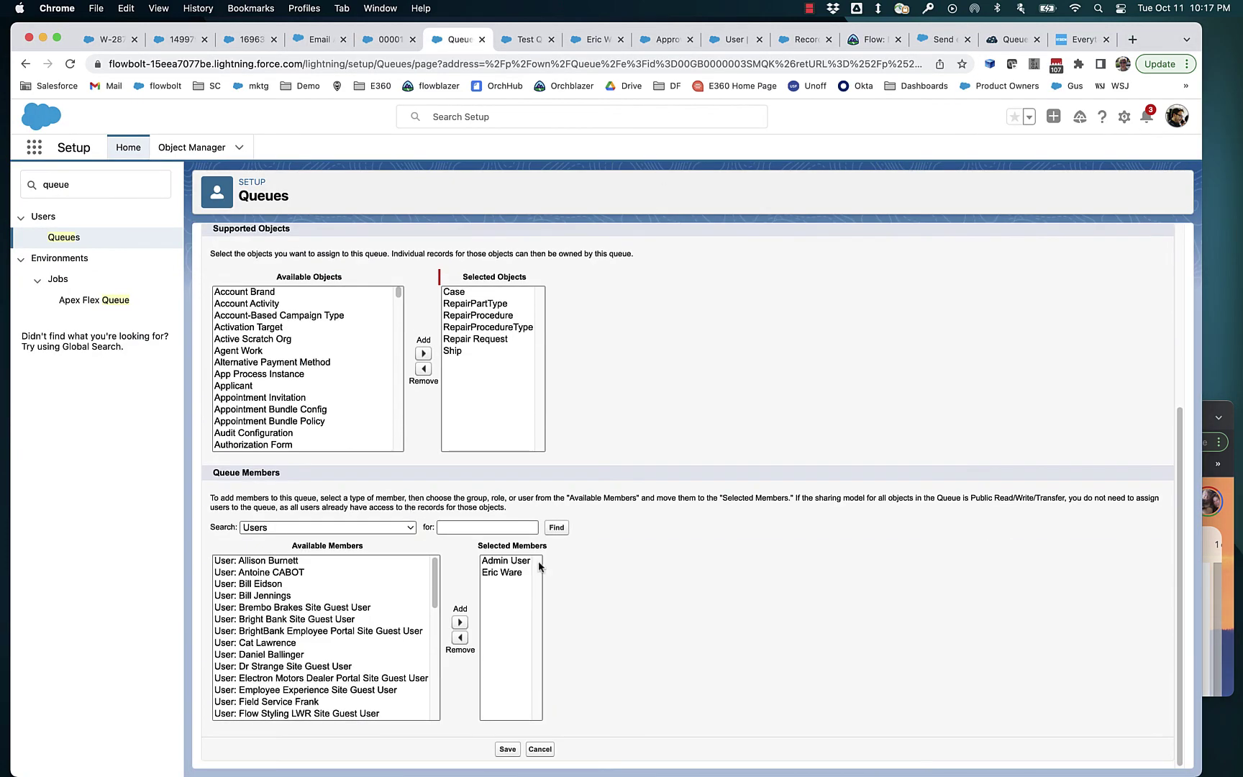
click(502, 574)
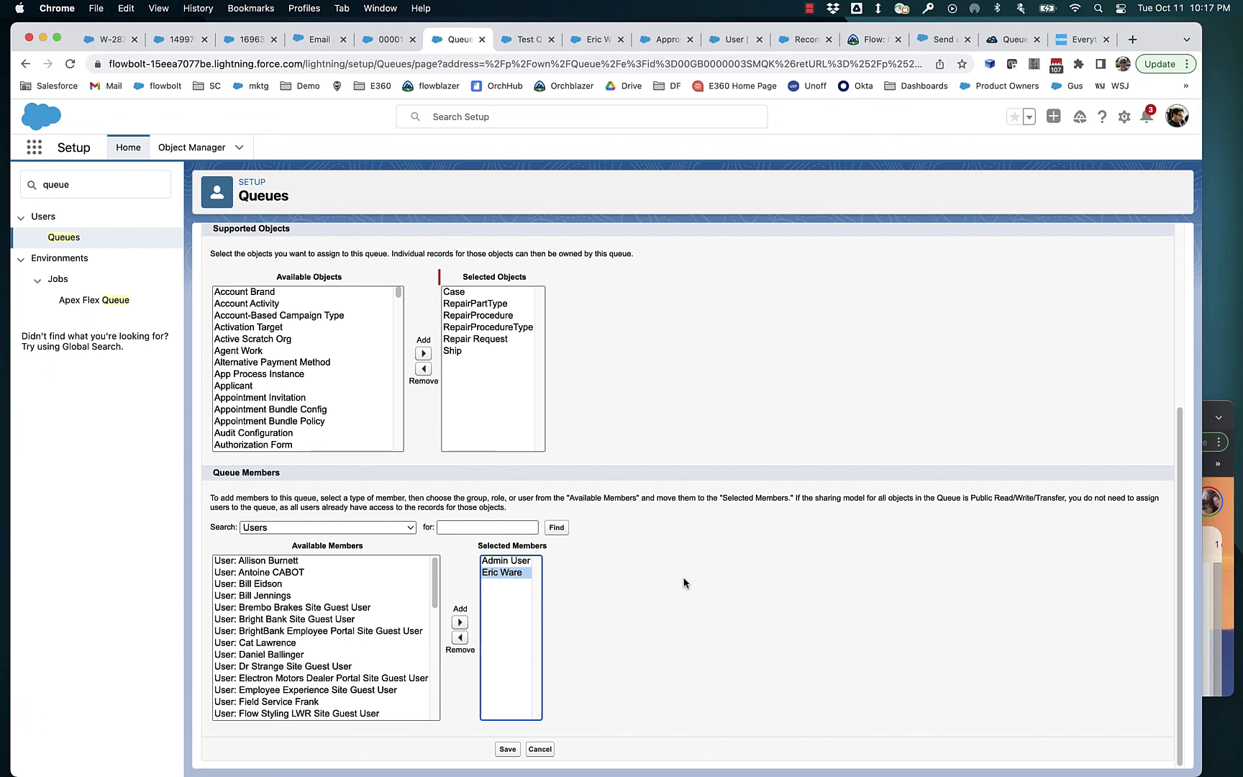
click(1220, 580)
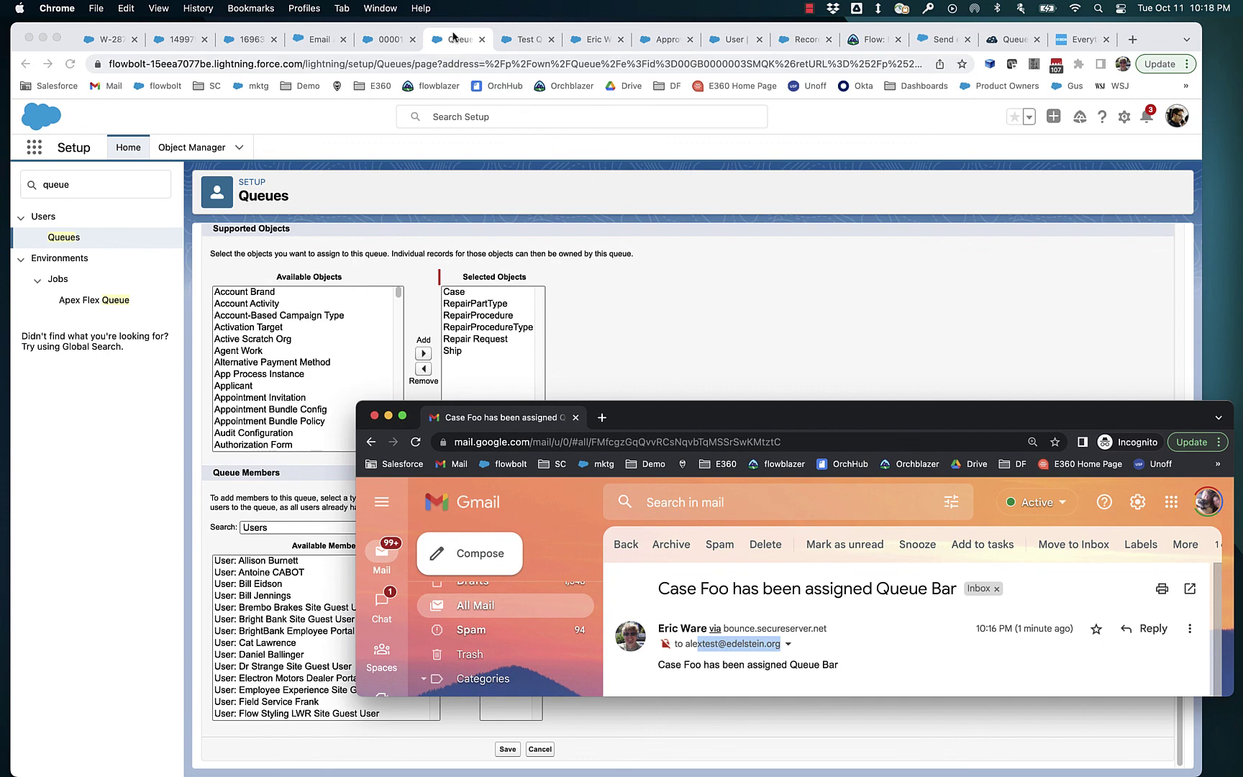
Go from case 00001113 to the Test Queue Workaround flow's Get Queue Email and Send Notification path
click(396, 39)
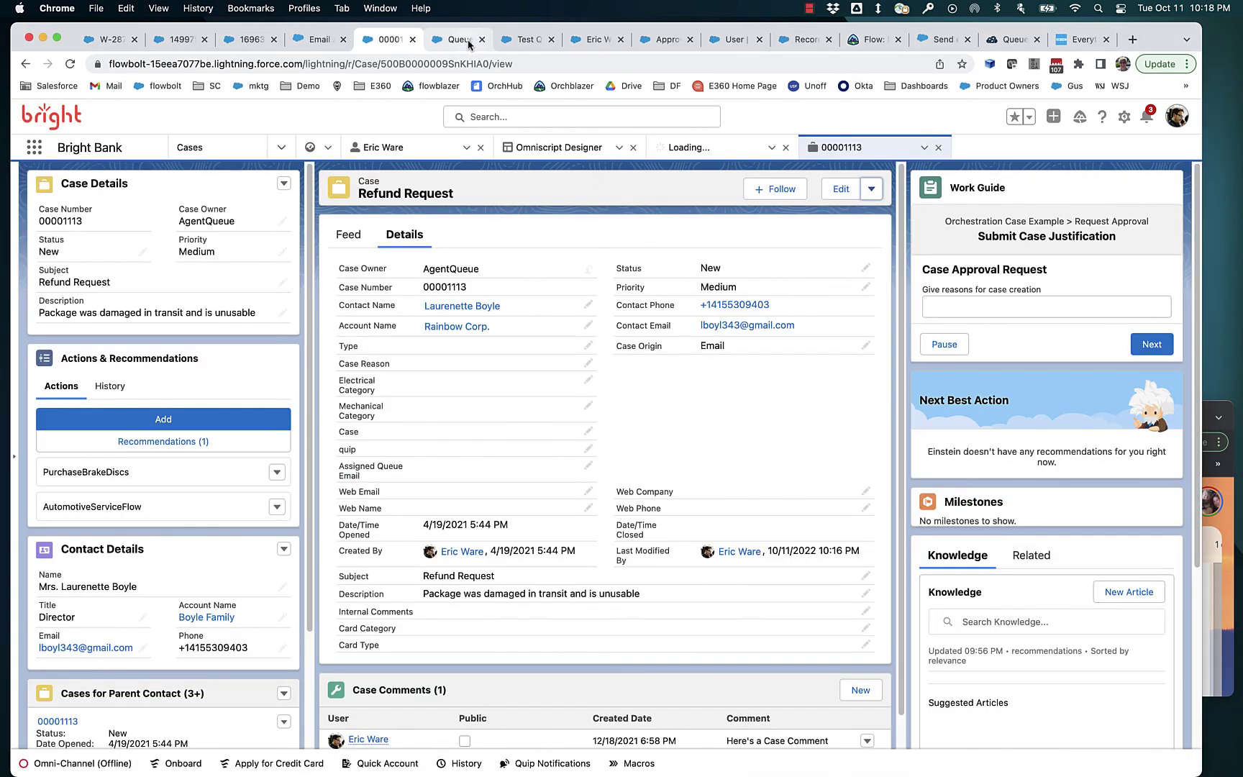
click(310, 43)
click(389, 40)
click(522, 40)
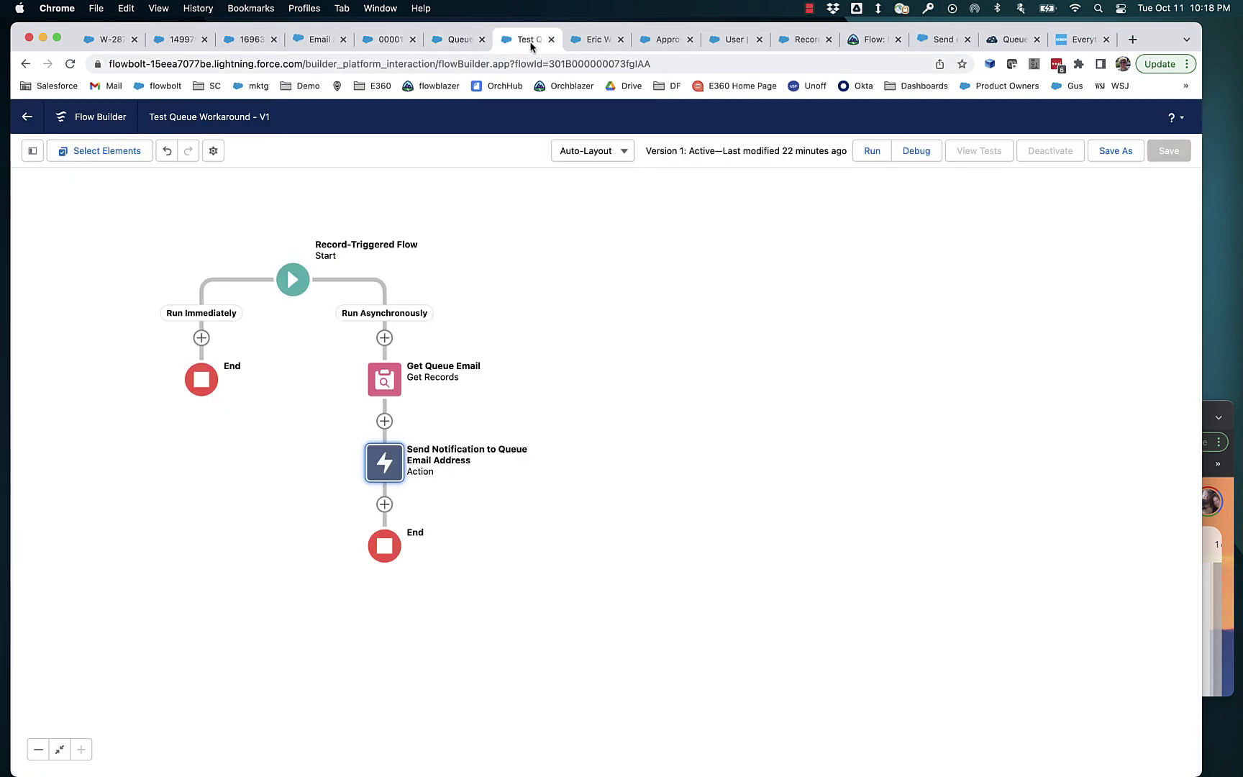